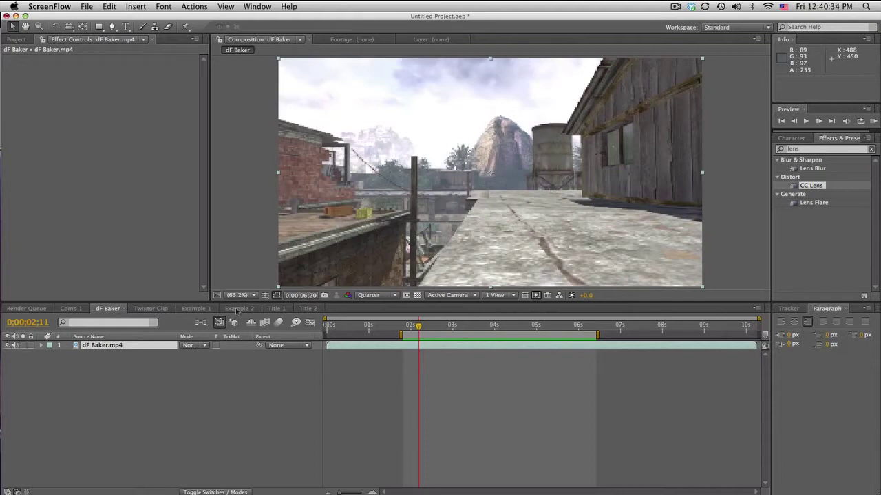
Review the finished title animation in the Example 1 composition around four seconds
{"action": "left_click", "coordinate": [199, 310]}
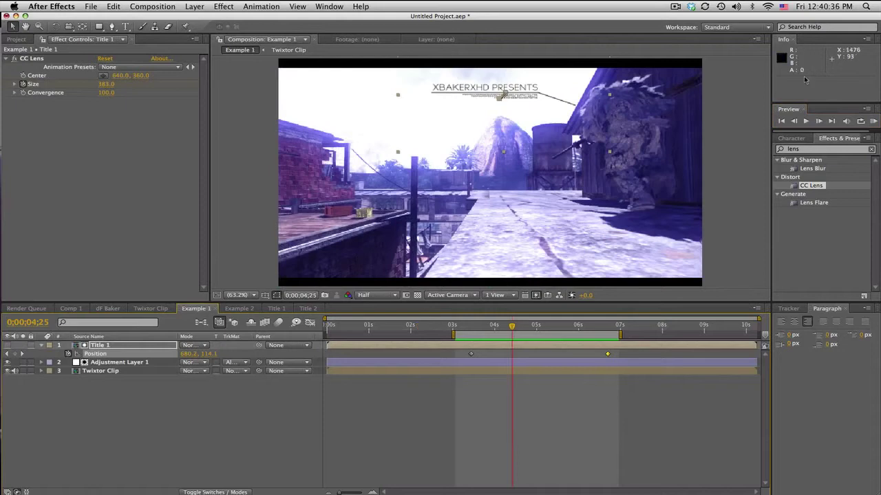
{"action": "left_click", "coordinate": [873, 121]}
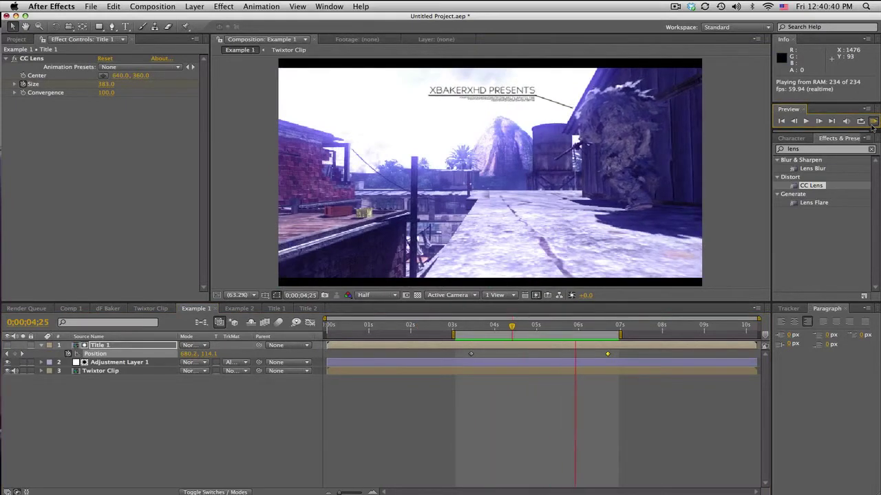
{"action": "left_click", "coordinate": [498, 93]}
{"action": "left_click", "coordinate": [463, 326]}
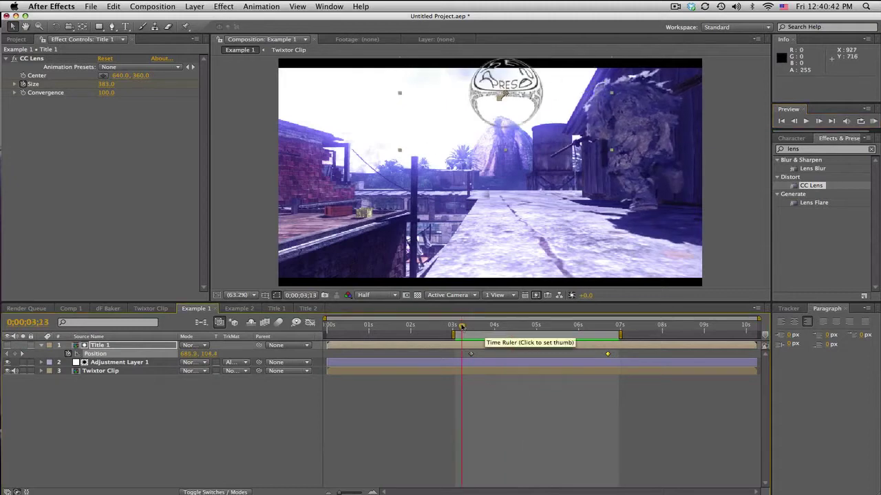
{"action": "key", "text": "space"}
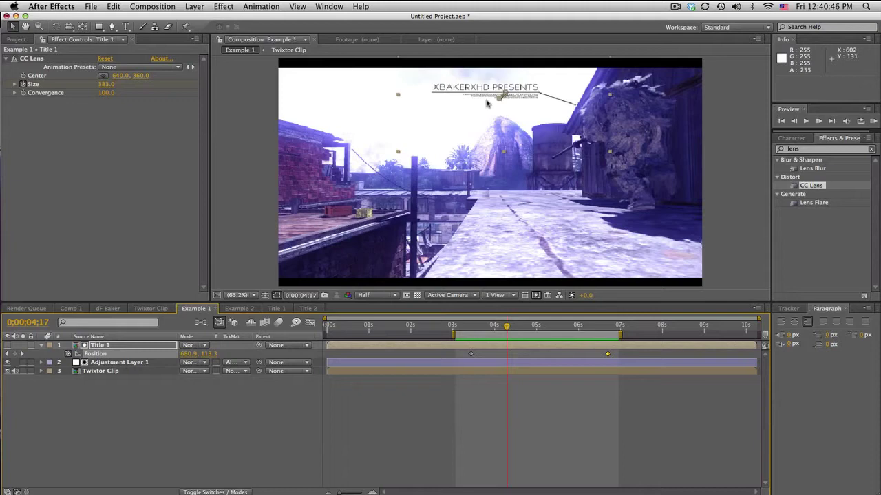
{"action": "left_click_drag", "start_coordinate": [508, 328], "coordinate": [535, 327]}
Play the raw dF Baker gameplay footage to about five seconds, then return to Example 1
{"action": "left_click", "coordinate": [108, 309]}
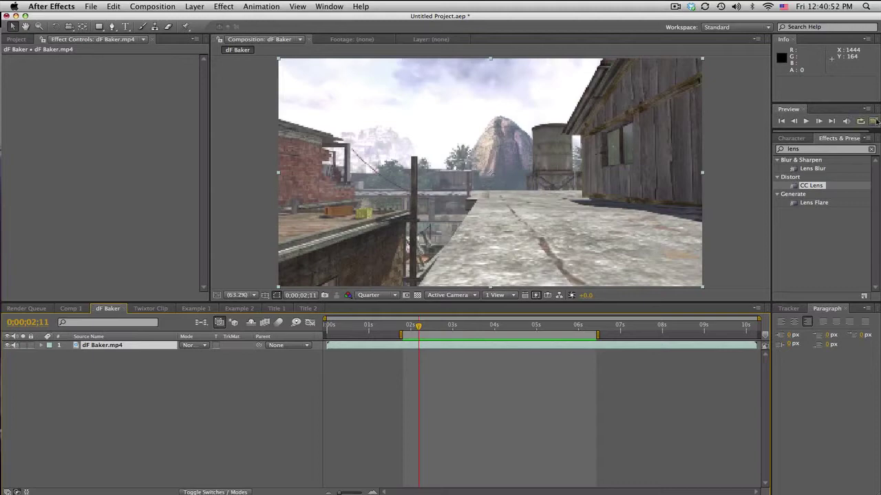
{"action": "left_click", "coordinate": [873, 120]}
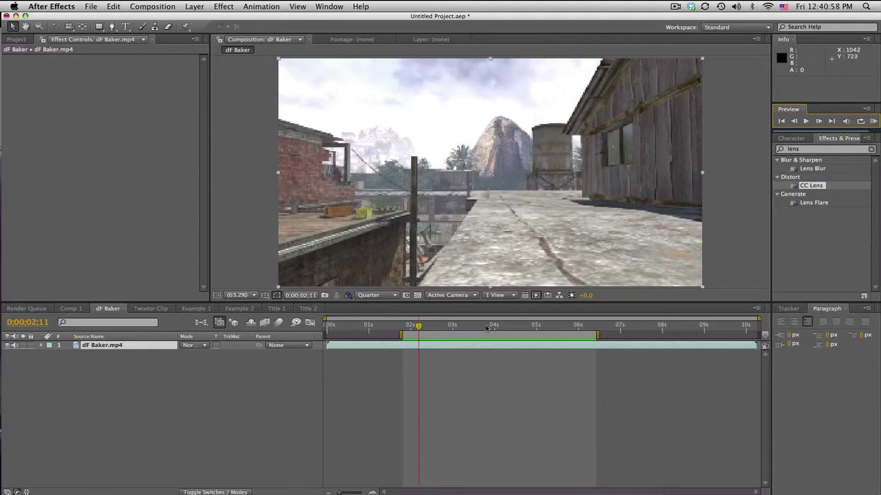
{"action": "left_click_drag", "start_coordinate": [486, 328], "coordinate": [552, 328]}
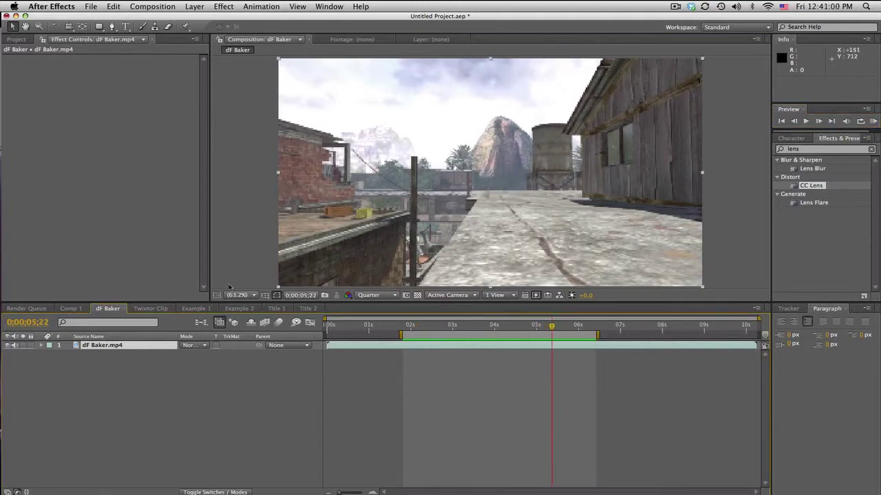
{"action": "left_click", "coordinate": [197, 309]}
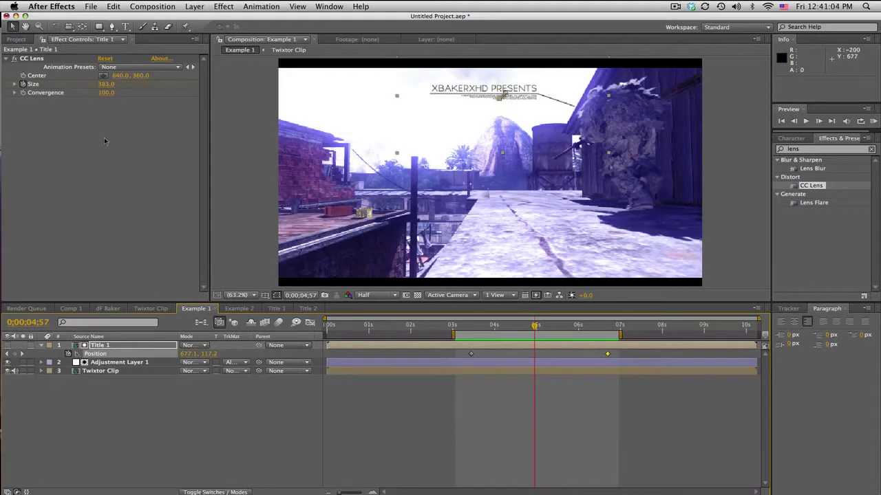
Drag Twixtor Clip onto New Composition to create Twixtor Clip 2, then scrub through it
{"action": "left_click", "coordinate": [17, 39]}
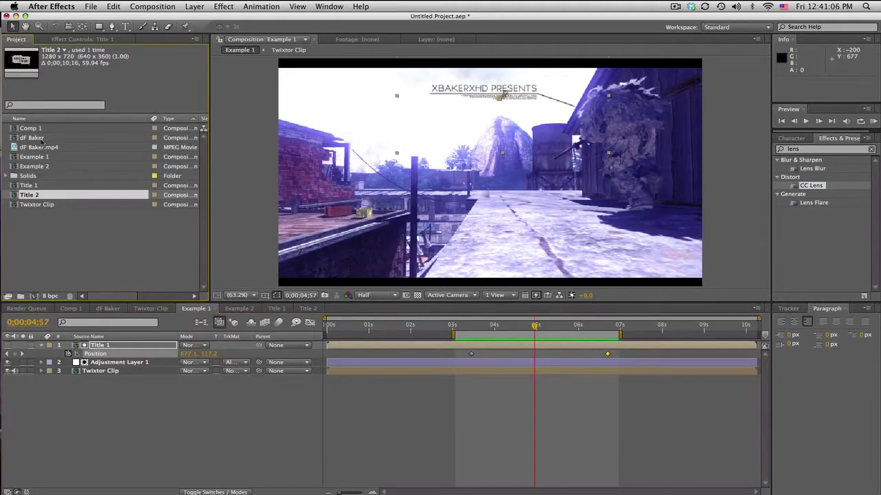
{"action": "left_click_drag", "start_coordinate": [40, 205], "coordinate": [34, 296]}
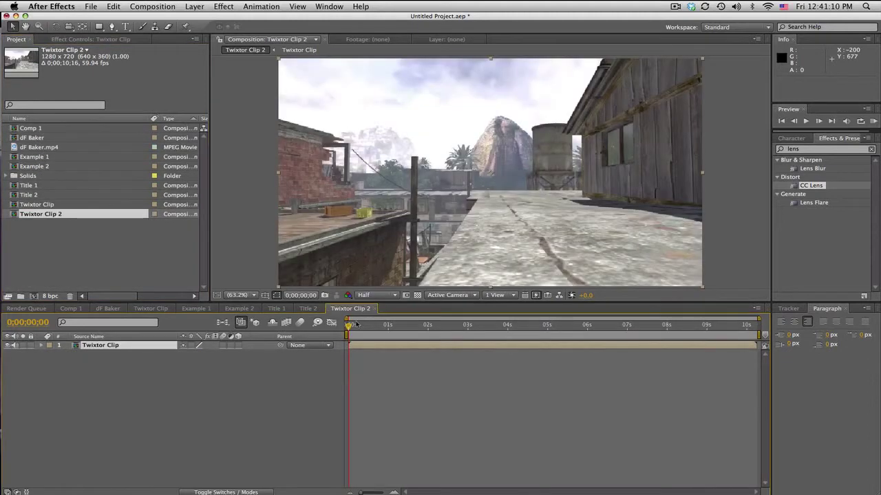
{"action": "left_click_drag", "start_coordinate": [353, 325], "coordinate": [659, 326]}
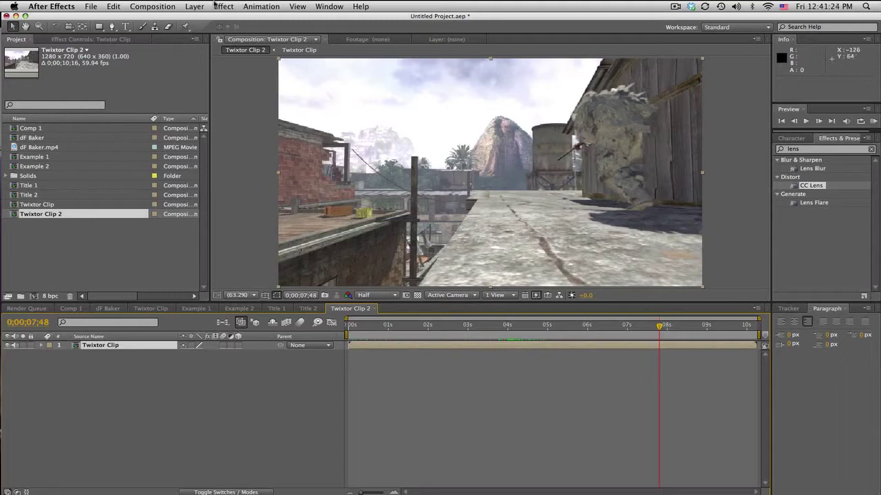
Create a new composition named 'Title Plate'
{"action": "left_click", "coordinate": [152, 7]}
{"action": "left_click", "coordinate": [165, 13]}
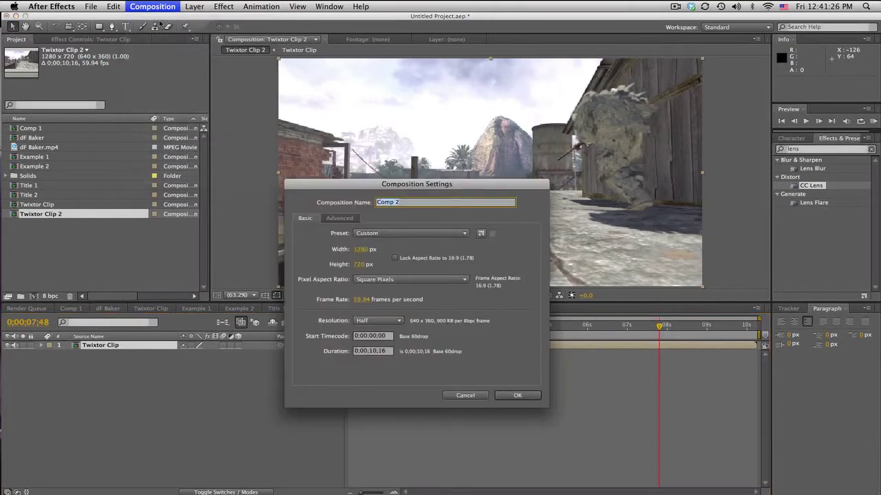
{"action": "type", "text": "Title Plate"}
{"action": "key", "text": "Return"}
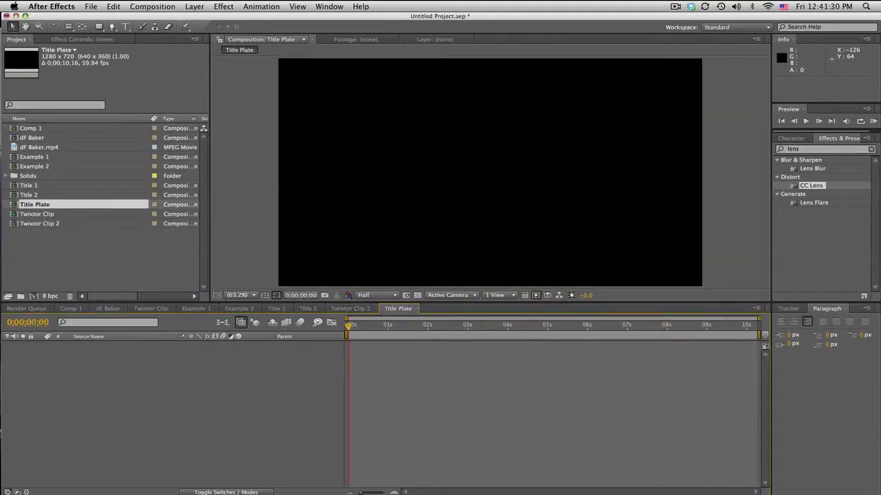
Add a centre-aligned text layer reading 'XBAKERXHDPRESENTS'
{"action": "left_click", "coordinate": [125, 26]}
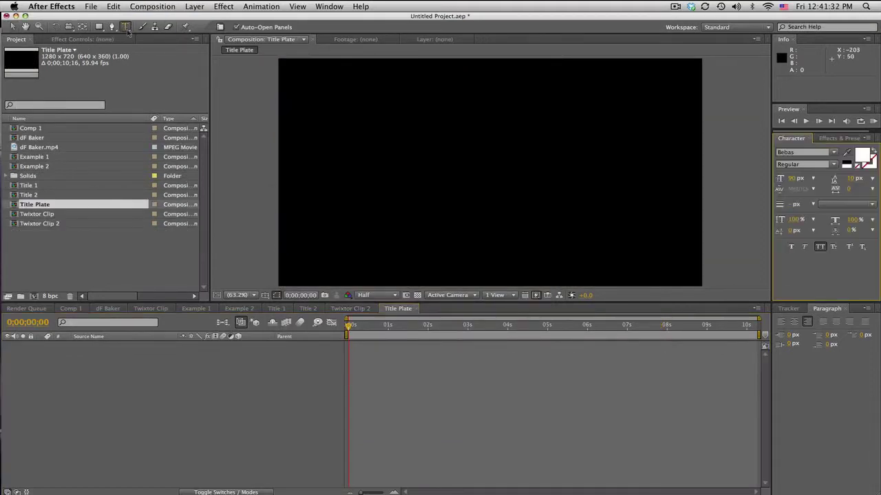
{"action": "left_click", "coordinate": [410, 146]}
{"action": "type", "text": "XB"}
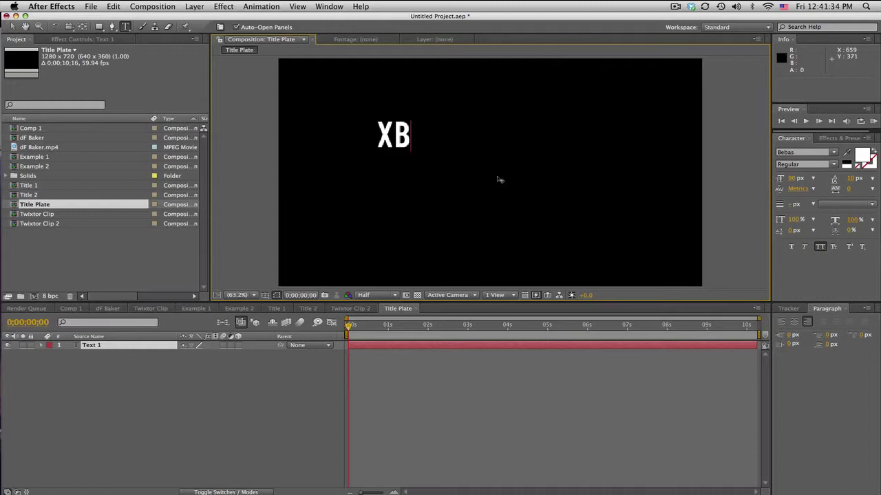
{"action": "type", "text": "AKERXHDP"}
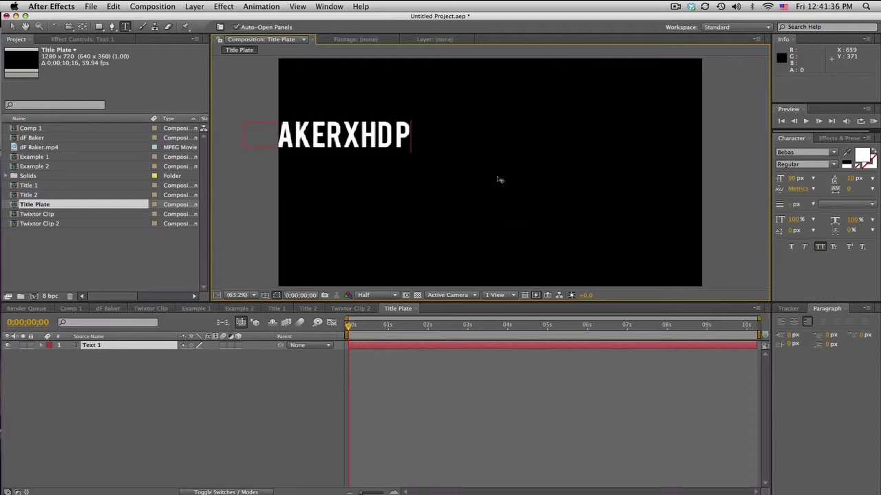
{"action": "type", "text": "RESENTS"}
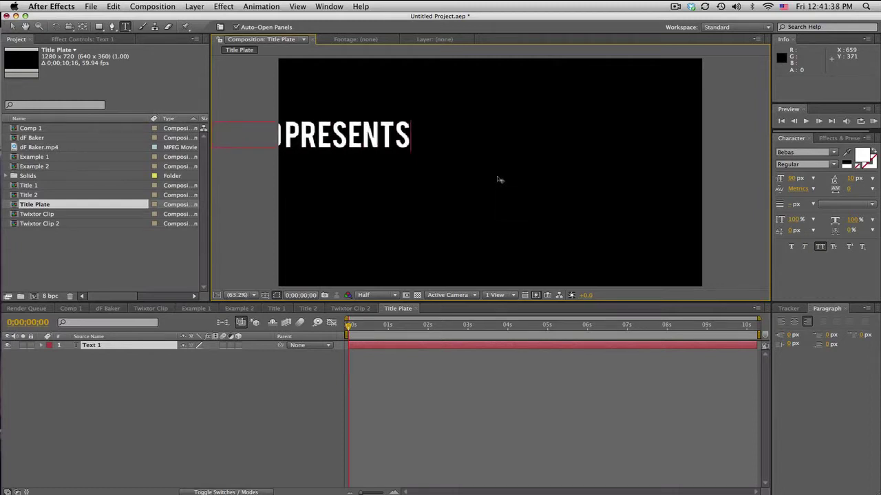
{"action": "key", "text": "ctrl+a"}
{"action": "left_click", "coordinate": [799, 321]}
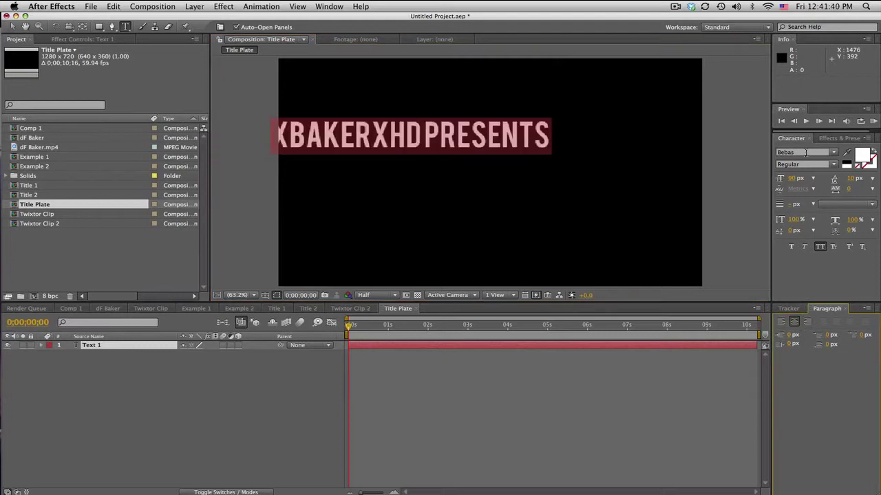
Set the title font to Typograph Pro Light and move it toward the frame centre
{"action": "left_click", "coordinate": [803, 153]}
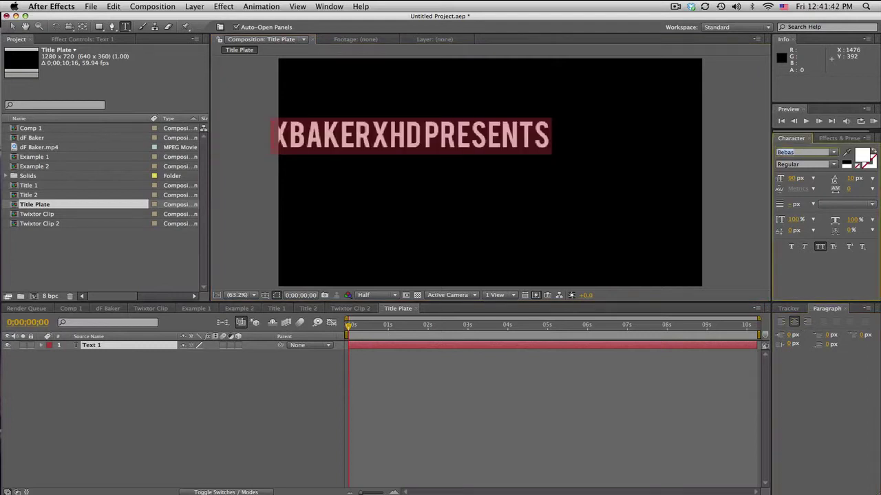
{"action": "type", "text": "typ"}
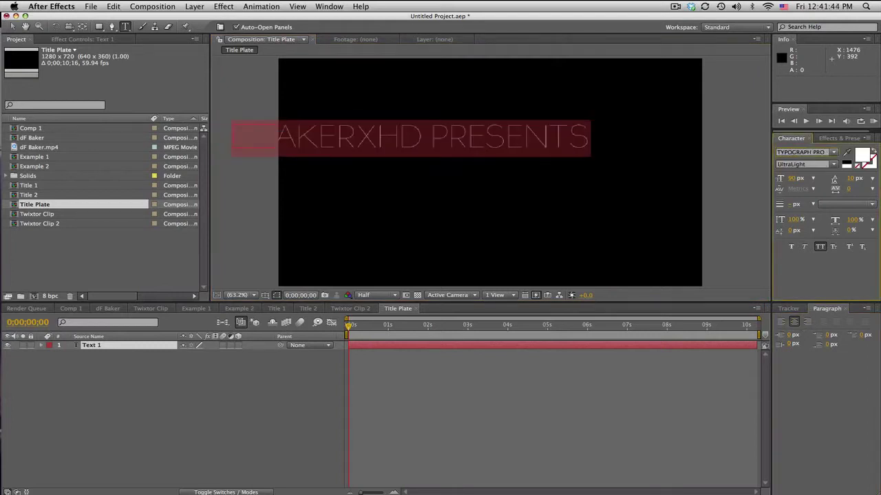
{"action": "left_click", "coordinate": [12, 26]}
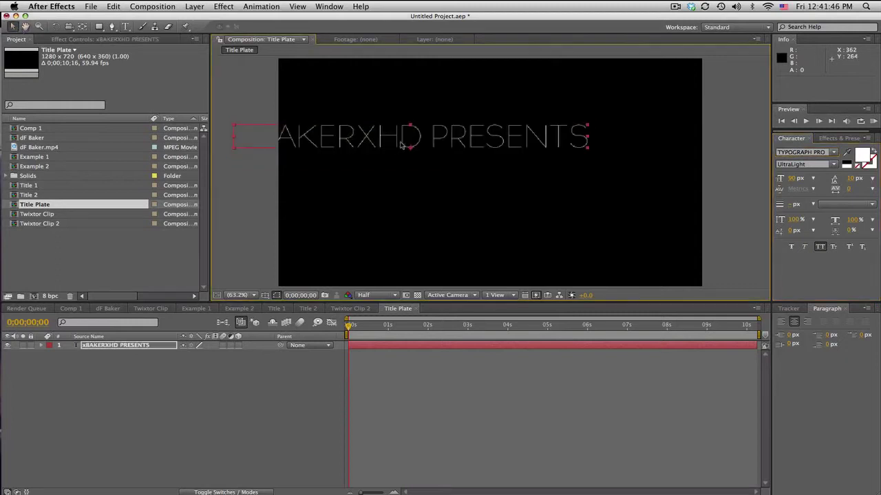
{"action": "left_click_drag", "start_coordinate": [403, 146], "coordinate": [467, 155]}
{"action": "double_click", "coordinate": [469, 155]}
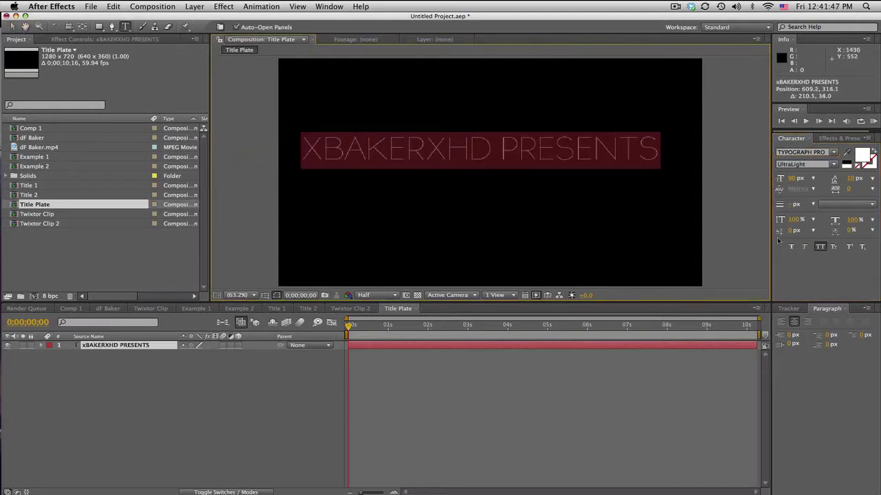
{"action": "left_click", "coordinate": [812, 165]}
{"action": "left_click", "coordinate": [801, 196]}
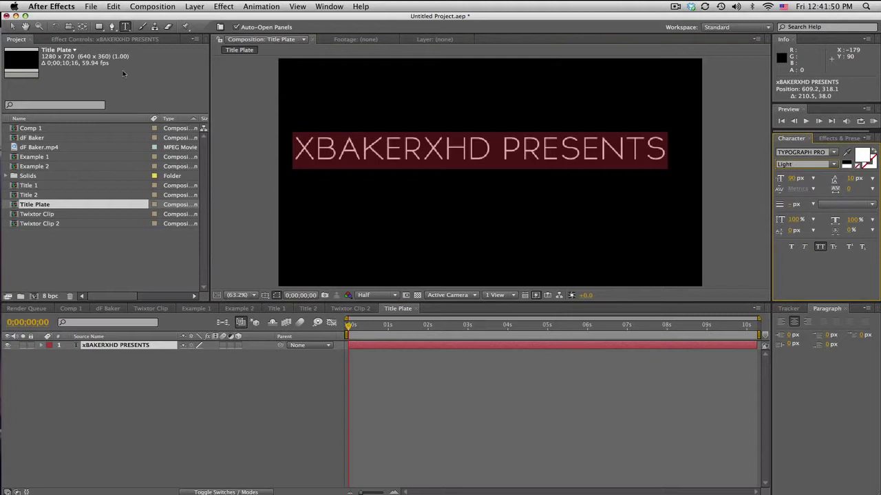
Set the title to 50 px, preview at full resolution, and nudge it into place
{"action": "left_click", "coordinate": [791, 178]}
{"action": "type", "text": "50"}
{"action": "key", "text": "Return"}
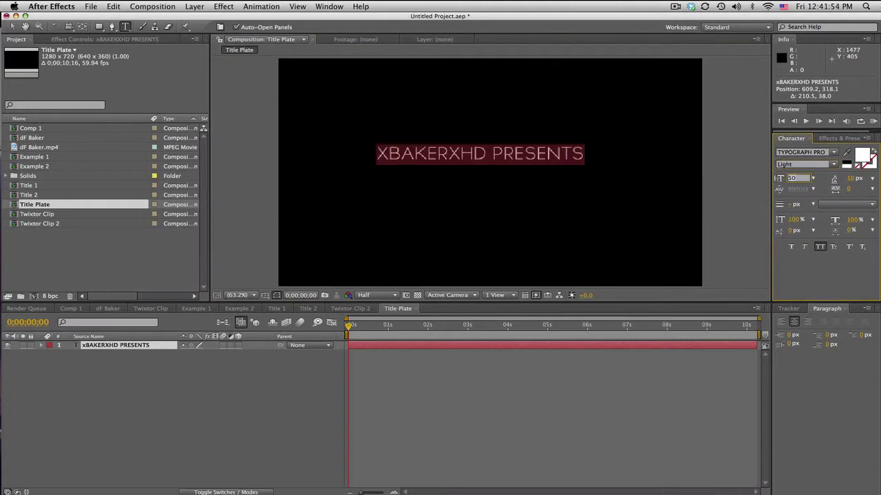
{"action": "left_click", "coordinate": [11, 26]}
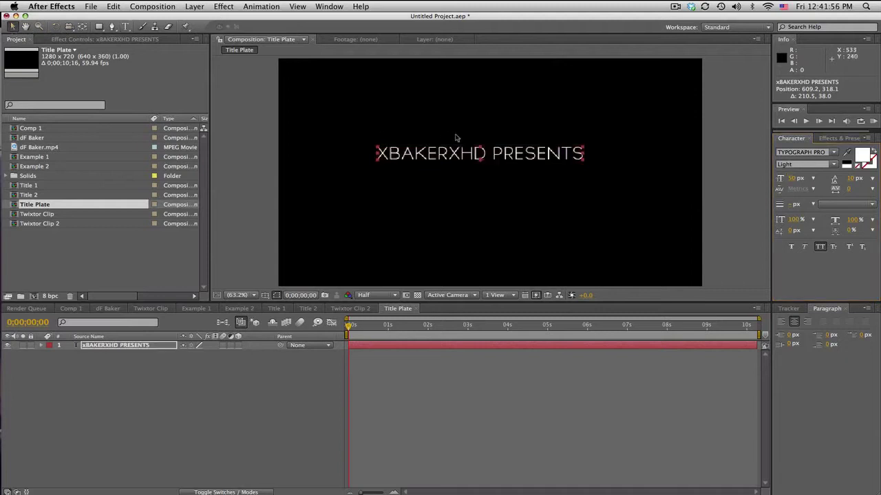
{"action": "left_click", "coordinate": [377, 295]}
{"action": "left_click", "coordinate": [365, 320]}
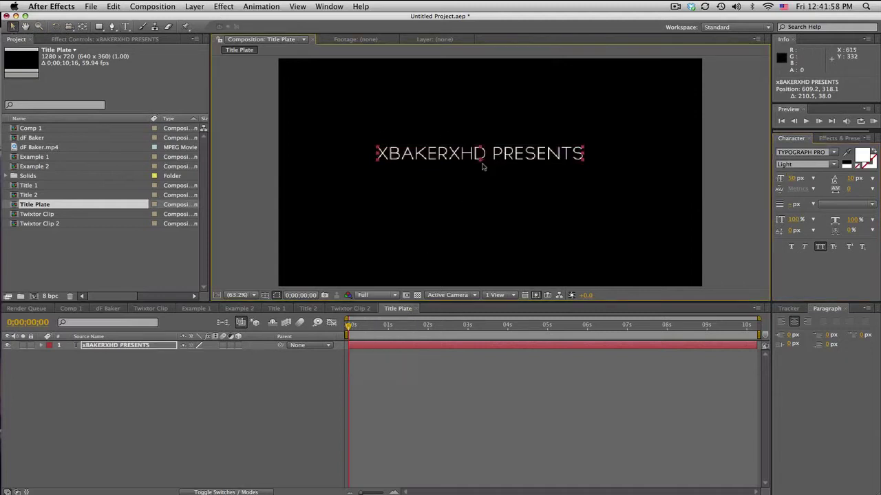
{"action": "left_click_drag", "start_coordinate": [500, 156], "coordinate": [499, 158]}
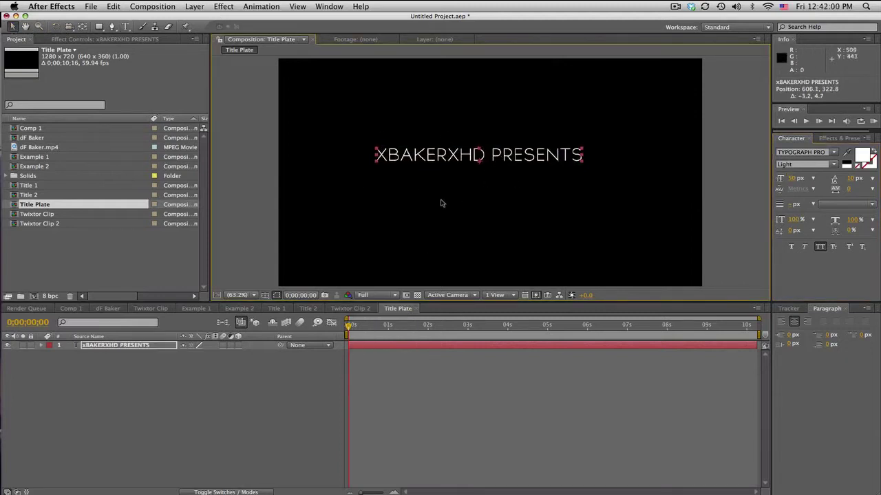
Add a new white solid layer via Layer > New > Solid
{"action": "left_click", "coordinate": [195, 6]}
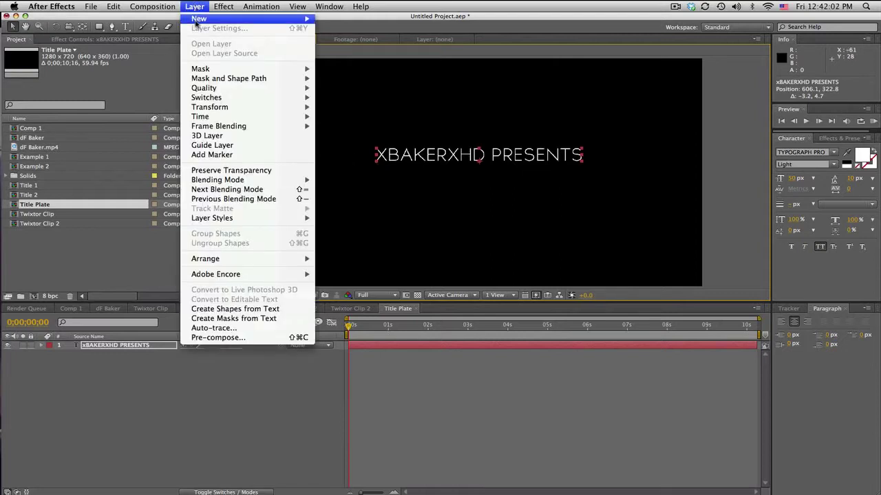
{"action": "mouse_move", "coordinate": [297, 21]}
{"action": "left_click", "coordinate": [318, 33]}
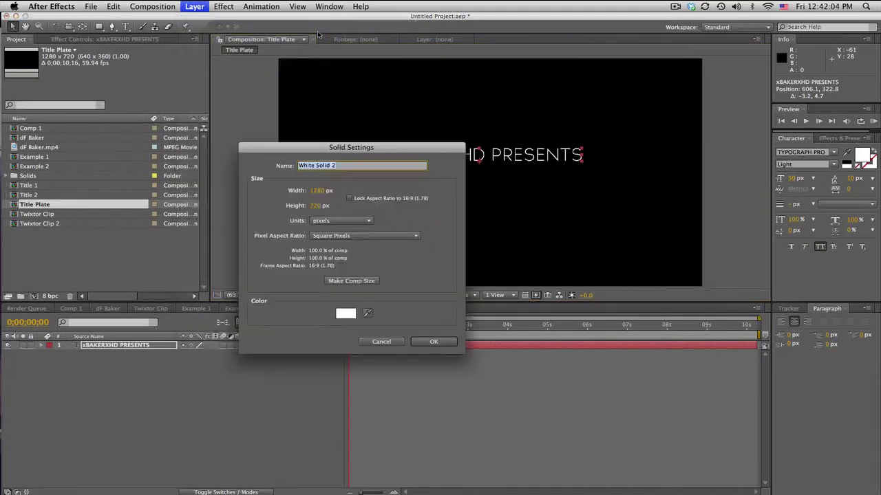
{"action": "left_click", "coordinate": [442, 341]}
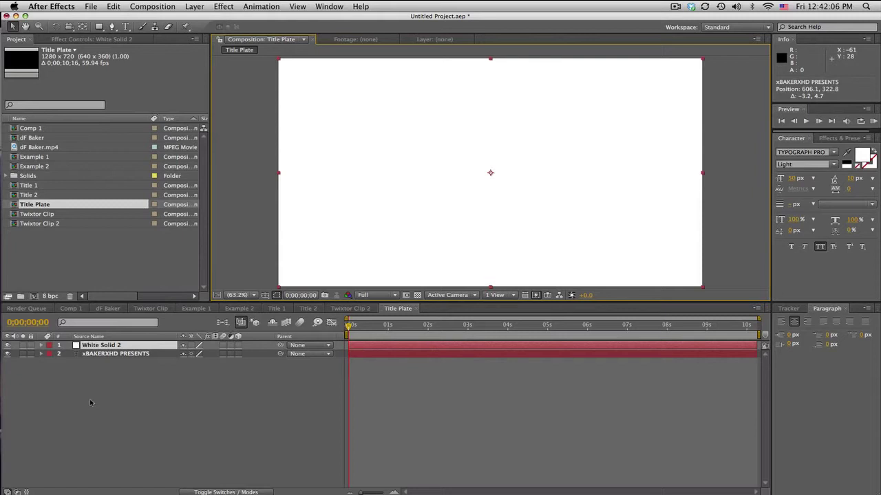
Unlink the solid's scale and squash its height to 0.5%
{"action": "left_click", "coordinate": [112, 346]}
{"action": "key", "text": "s"}
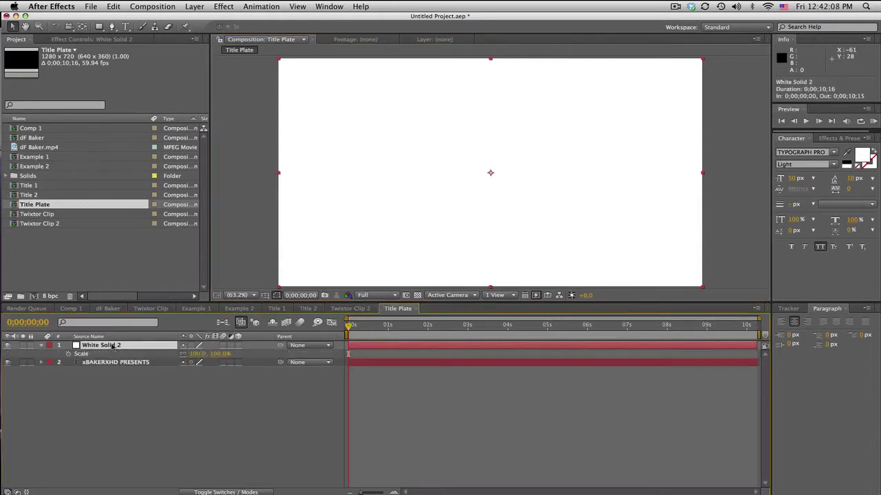
{"action": "left_click", "coordinate": [184, 355]}
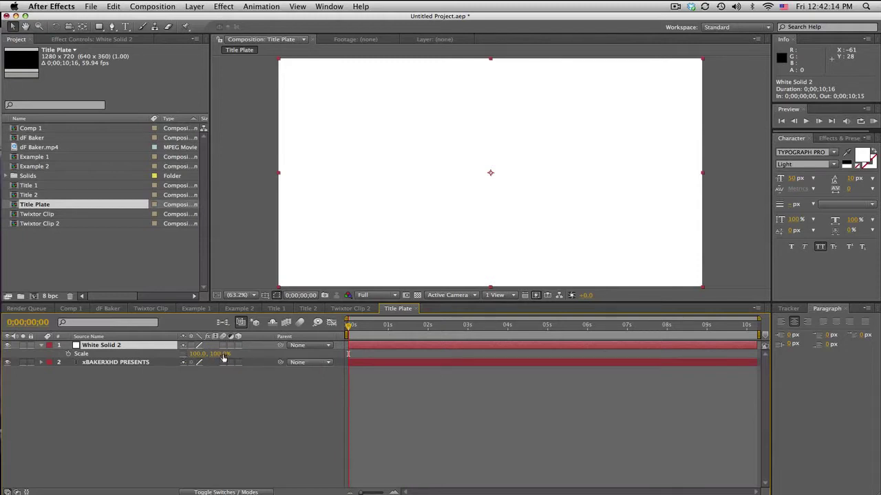
{"action": "left_click_drag", "start_coordinate": [220, 353], "coordinate": [201, 362]}
{"action": "left_click", "coordinate": [216, 354]}
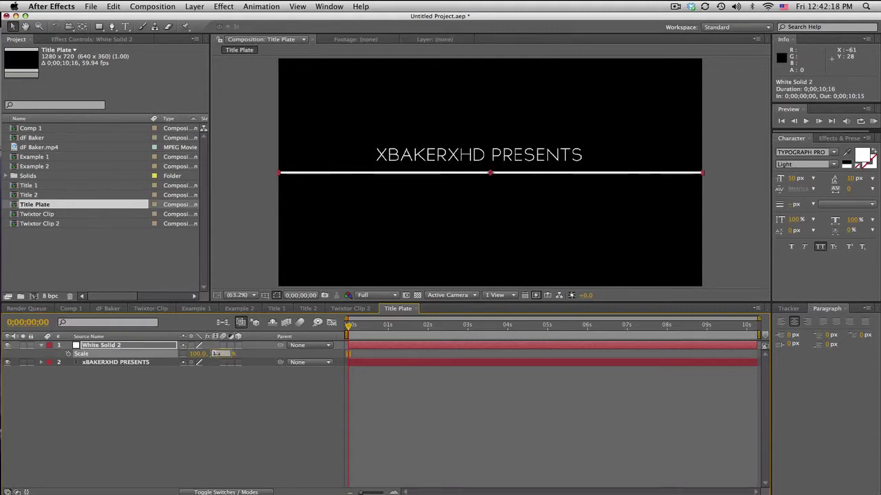
{"action": "type", "text": "0.5"}
{"action": "key", "text": "Return"}
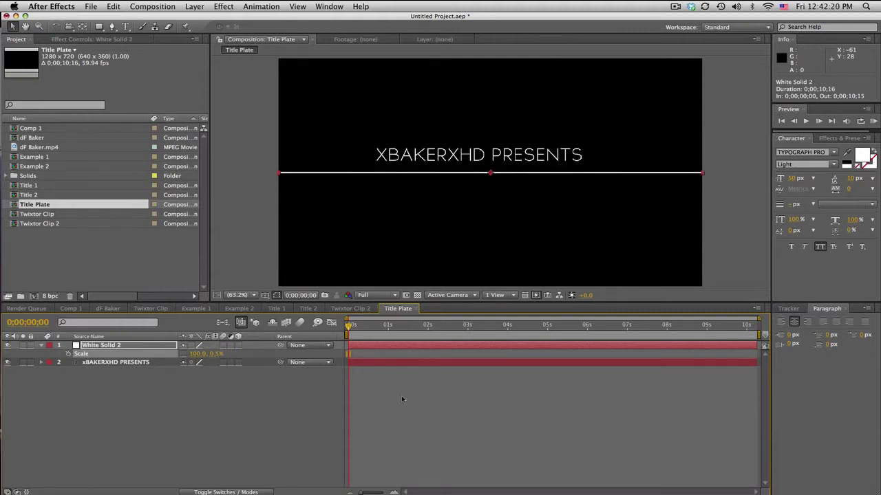
{"action": "left_click", "coordinate": [397, 400]}
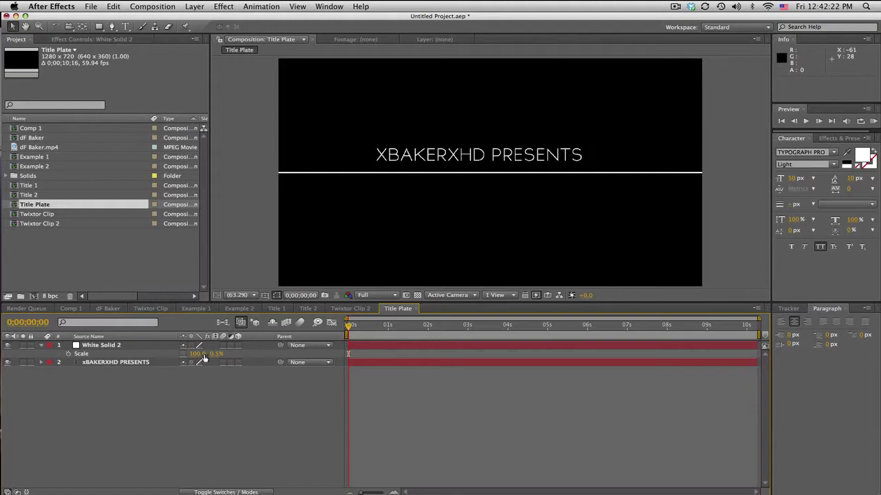
Set the line's width to 50% and centre it just under the title
{"action": "left_click_drag", "start_coordinate": [197, 354], "coordinate": [165, 354]}
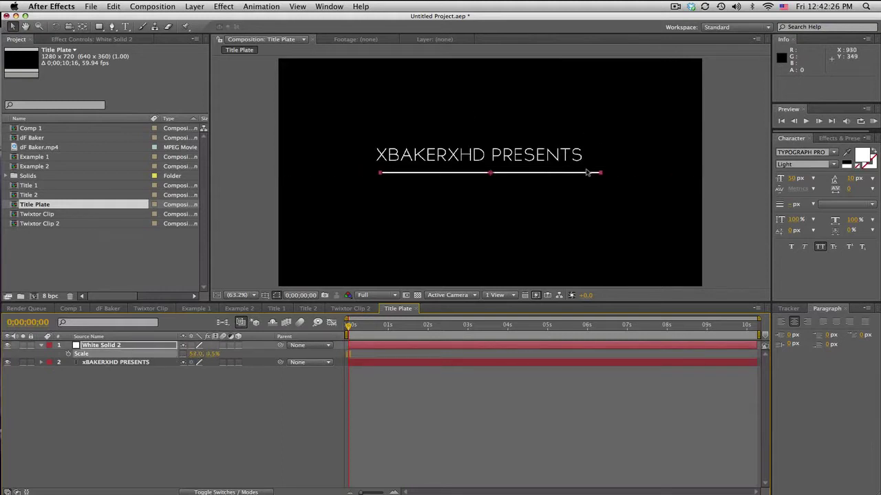
{"action": "left_click_drag", "start_coordinate": [588, 174], "coordinate": [578, 166]}
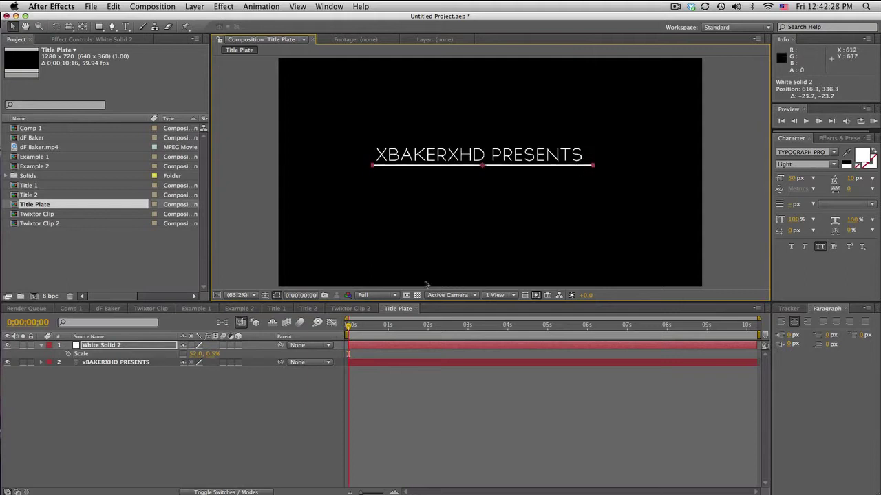
{"action": "left_click", "coordinate": [196, 354]}
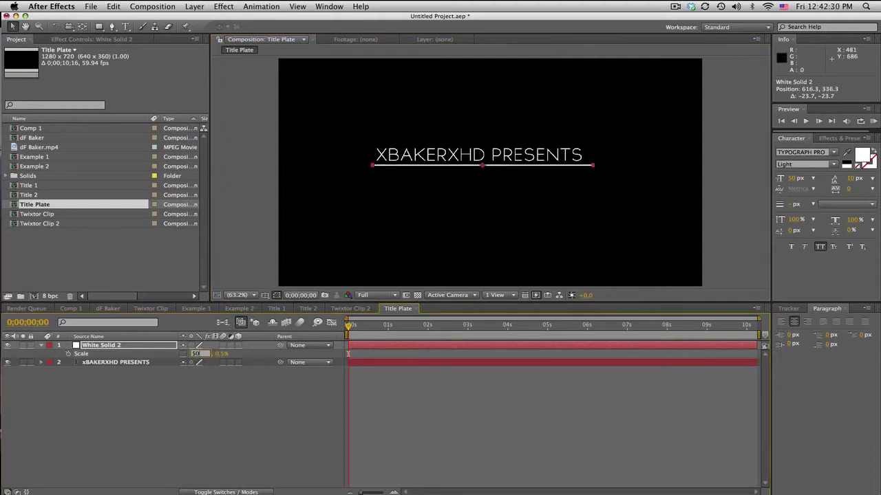
{"action": "type", "text": "50"}
{"action": "key", "text": "Return"}
{"action": "left_click_drag", "start_coordinate": [527, 169], "coordinate": [523, 169]}
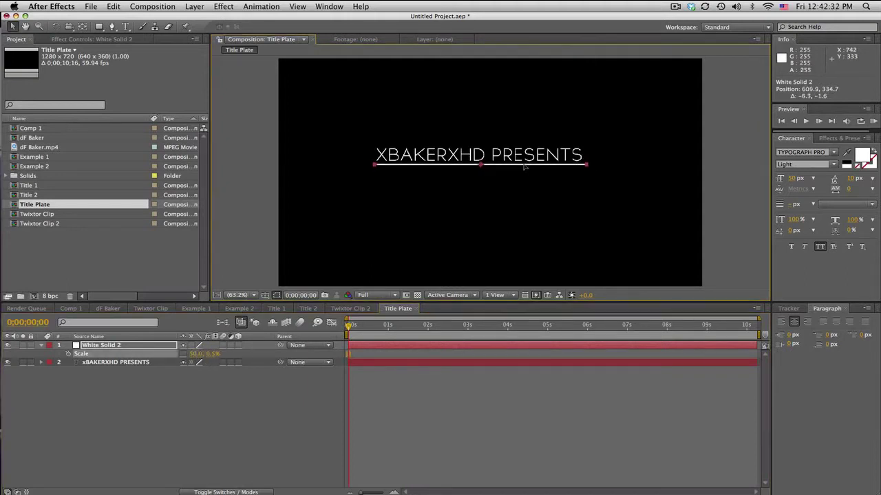
Duplicate the underline and shrink the copy to 13% width below it
{"action": "left_click", "coordinate": [148, 347]}
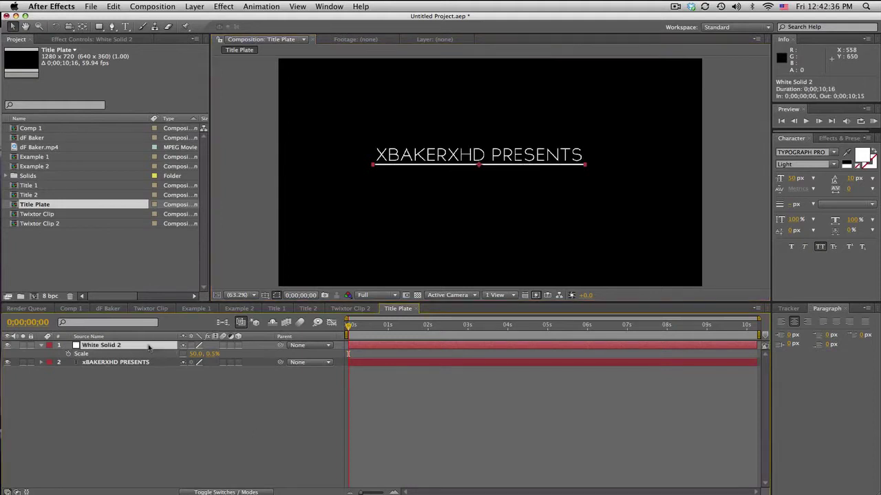
{"action": "key", "text": "super+d"}
{"action": "key", "text": "s"}
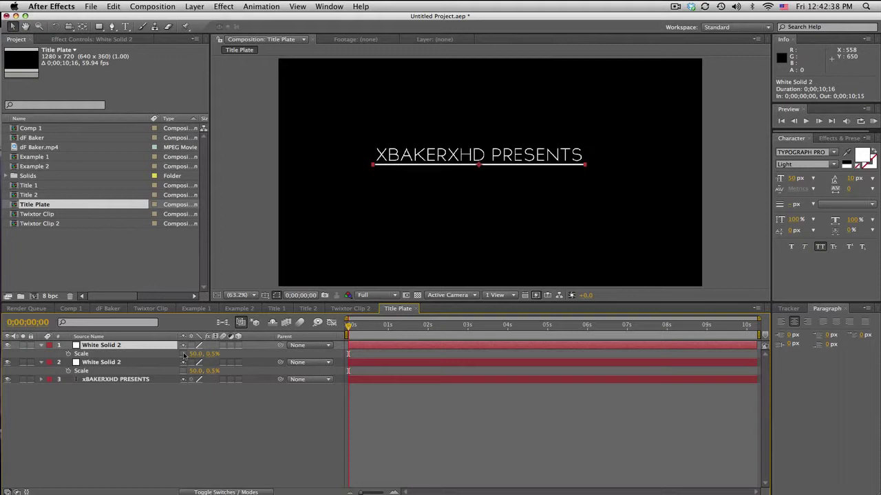
{"action": "left_click_drag", "start_coordinate": [196, 353], "coordinate": [170, 354]}
{"action": "left_click_drag", "start_coordinate": [500, 168], "coordinate": [503, 189]}
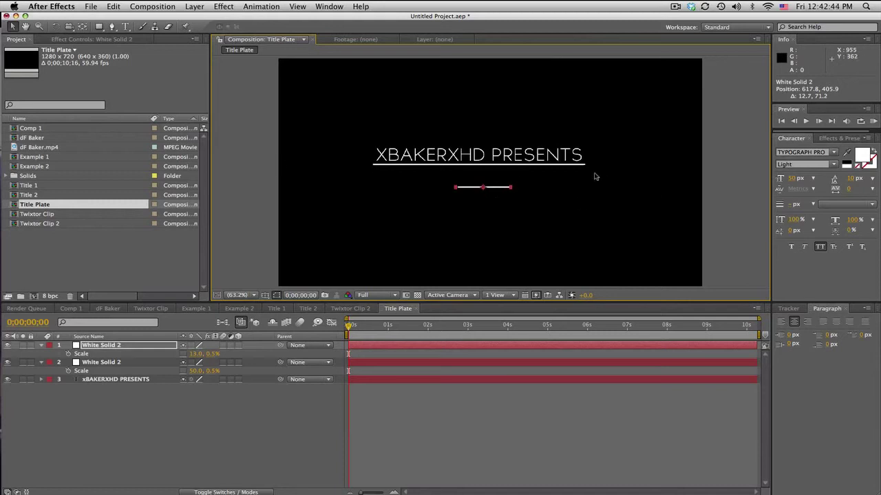
Rotate the short line 20° and attach it to the underline's right end
{"action": "left_click", "coordinate": [144, 344]}
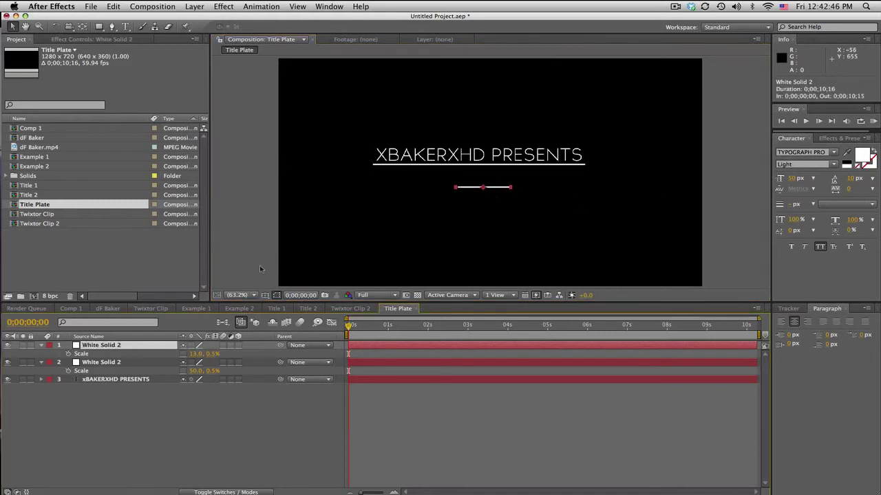
{"action": "key", "text": "r"}
{"action": "left_click", "coordinate": [199, 353]}
{"action": "type", "text": "20"}
{"action": "key", "text": "Return"}
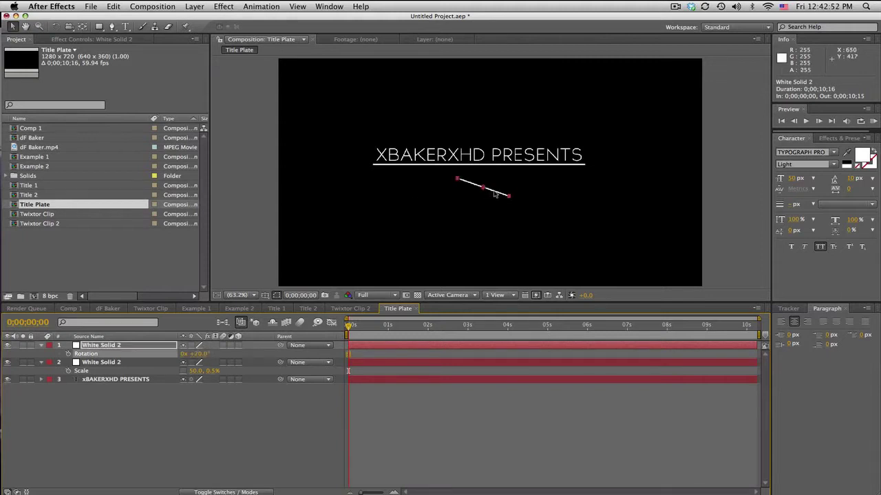
{"action": "left_click_drag", "start_coordinate": [494, 194], "coordinate": [621, 180]}
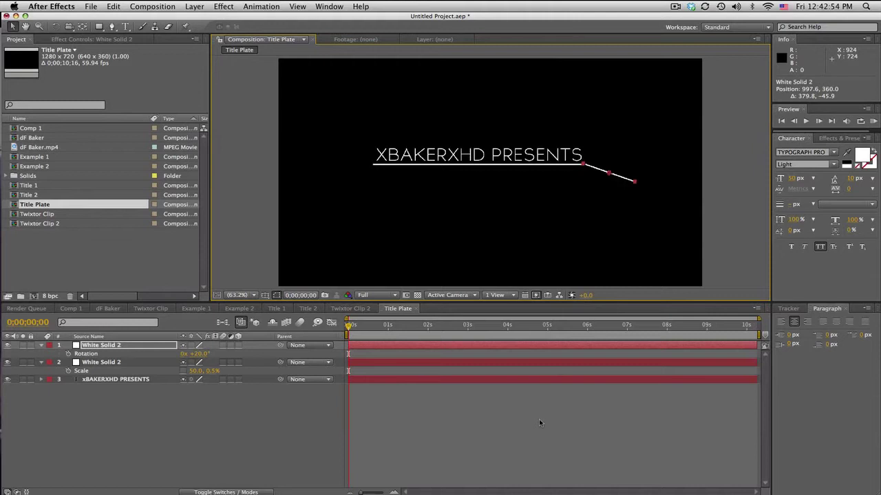
{"action": "left_click", "coordinate": [540, 421]}
{"action": "left_click", "coordinate": [160, 344]}
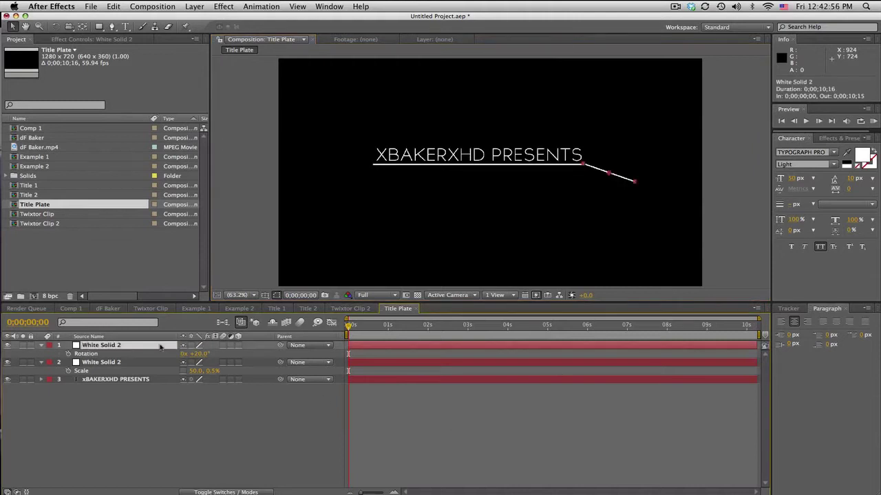
{"action": "left_click", "coordinate": [612, 444]}
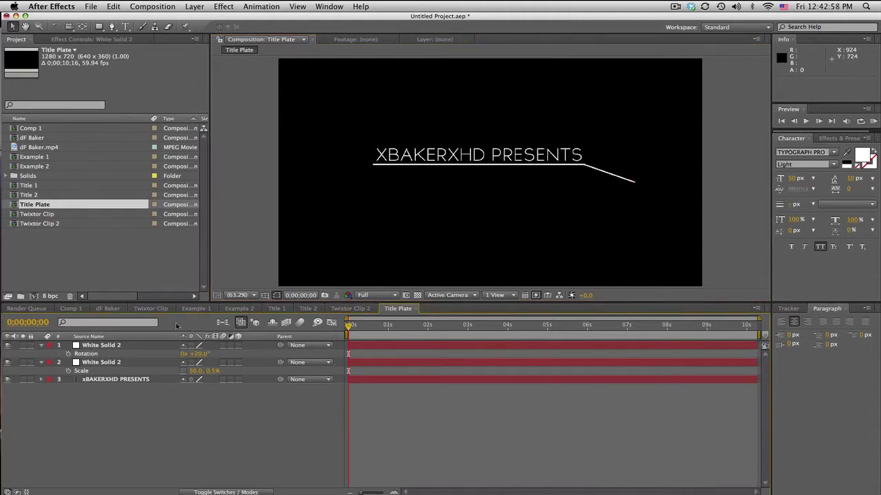
{"action": "left_click", "coordinate": [116, 346]}
Start a new text layer below the title in Bank Gothic at 15 px
{"action": "left_click", "coordinate": [482, 393]}
{"action": "key", "text": "ctrl+t"}
{"action": "left_click", "coordinate": [351, 184]}
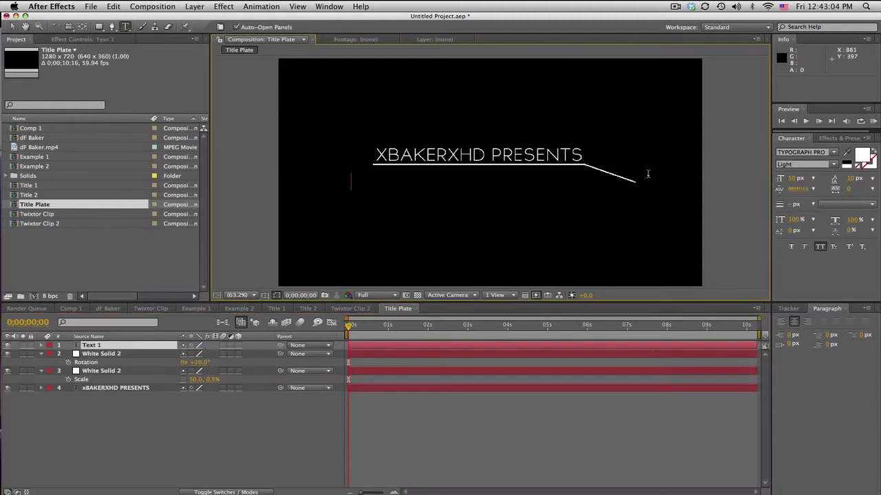
{"action": "left_click", "coordinate": [801, 153]}
{"action": "type", "text": "Bank Gothic"}
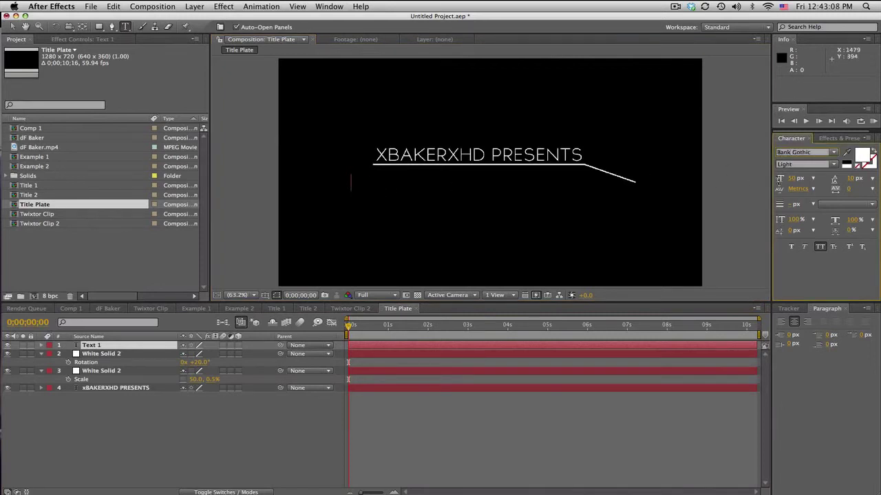
{"action": "left_click", "coordinate": [795, 179]}
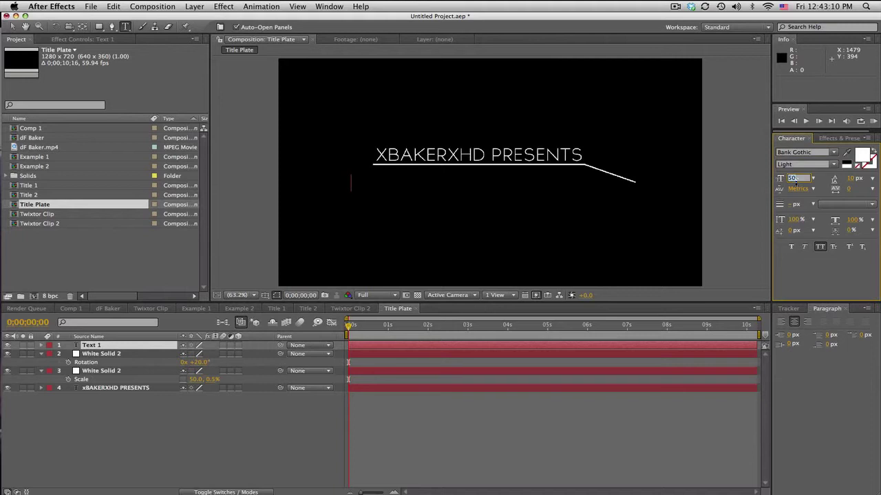
{"action": "type", "text": "15"}
{"action": "left_click", "coordinate": [351, 186]}
Type a line of gibberish placeholder text and move it under the title
{"action": "type", "text": "fjkshlkhbud ofg lhdfjkhfosklh t,sdt"}
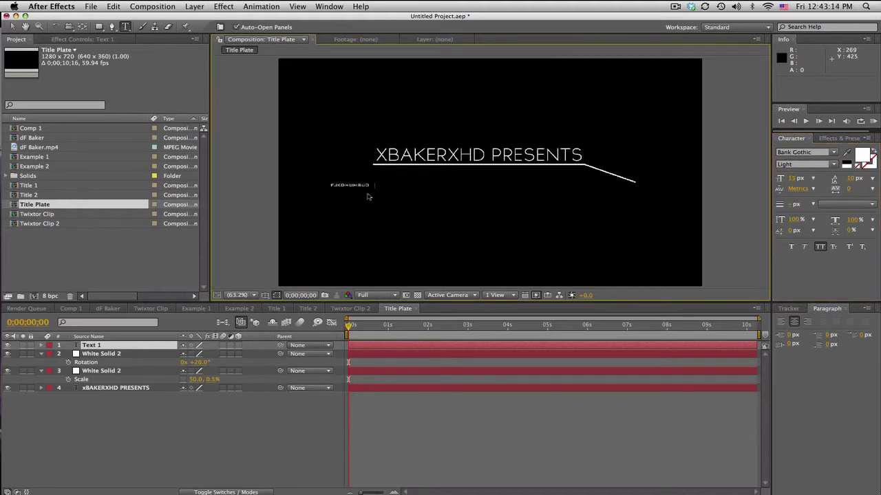
{"action": "type", "text": "oslhtljdskhtjdjfktdslj;d"}
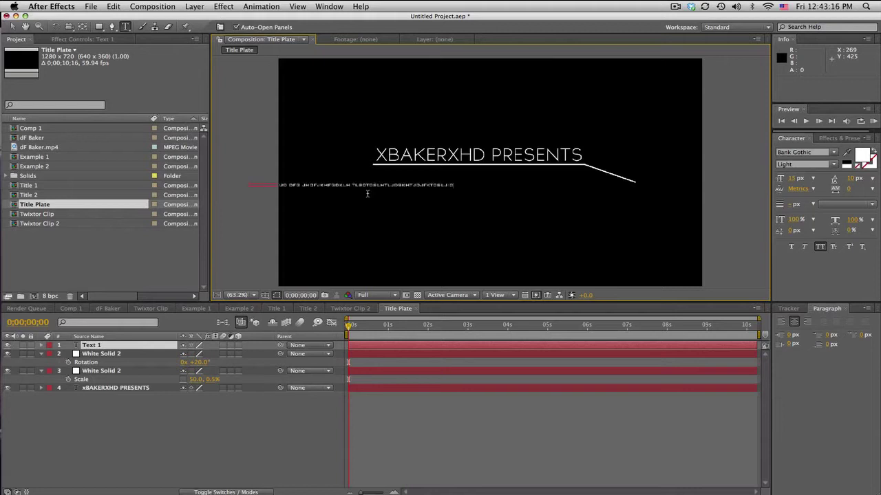
{"action": "key", "text": "Escape"}
{"action": "key", "text": "v"}
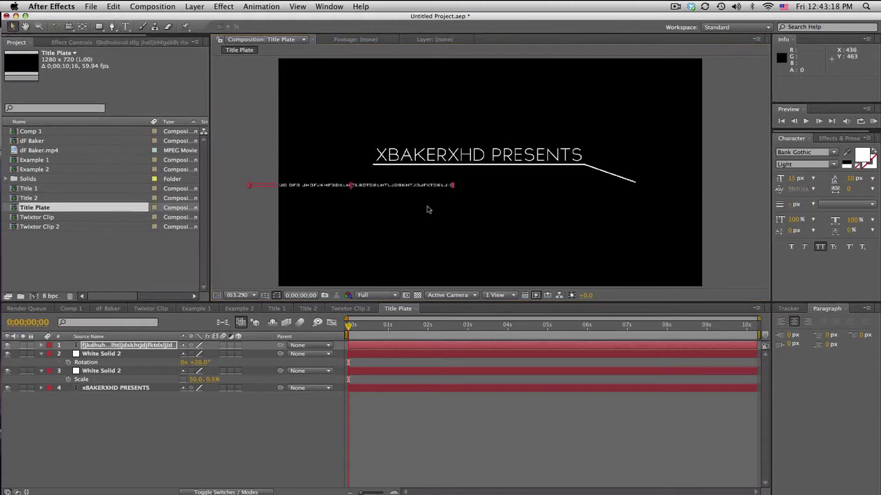
{"action": "left_click_drag", "start_coordinate": [405, 191], "coordinate": [529, 187]}
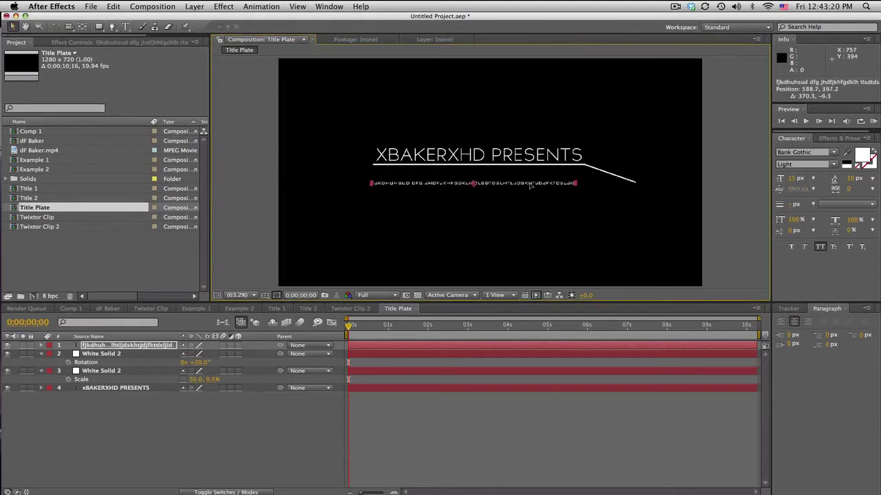
Paste extra lines of gibberish into the subtitle text
{"action": "key", "text": "ctrl+t"}
{"action": "left_click", "coordinate": [566, 183]}
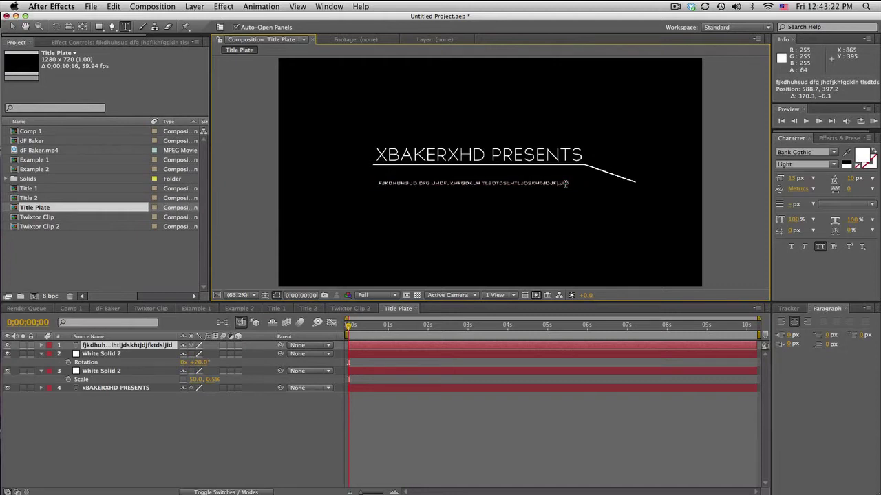
{"action": "left_click_drag", "start_coordinate": [566, 183], "coordinate": [422, 191]}
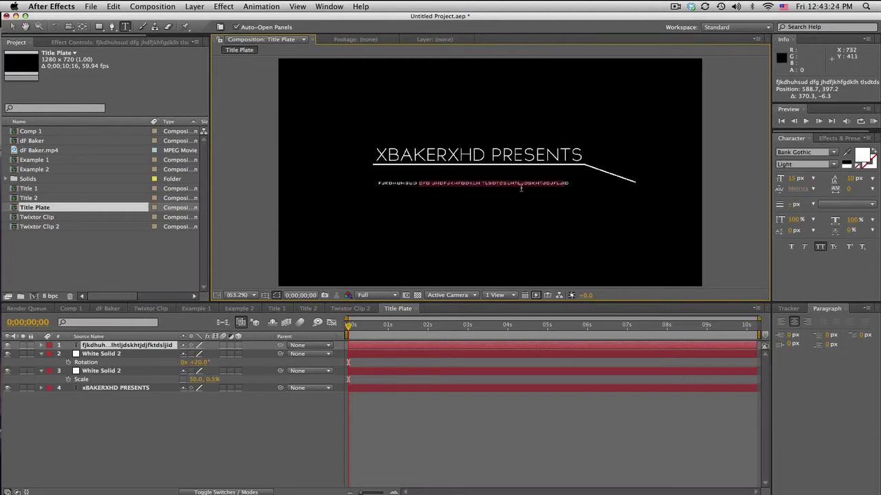
{"action": "left_click", "coordinate": [569, 183]}
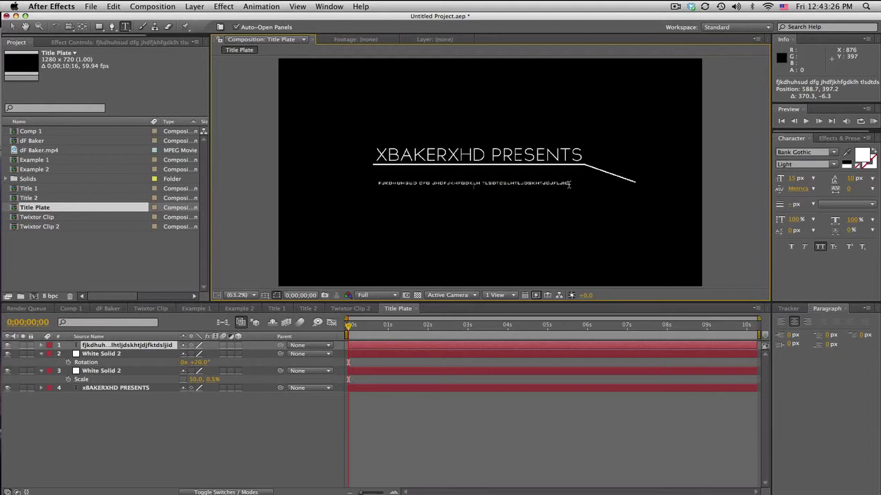
{"action": "key", "text": "super+v"}
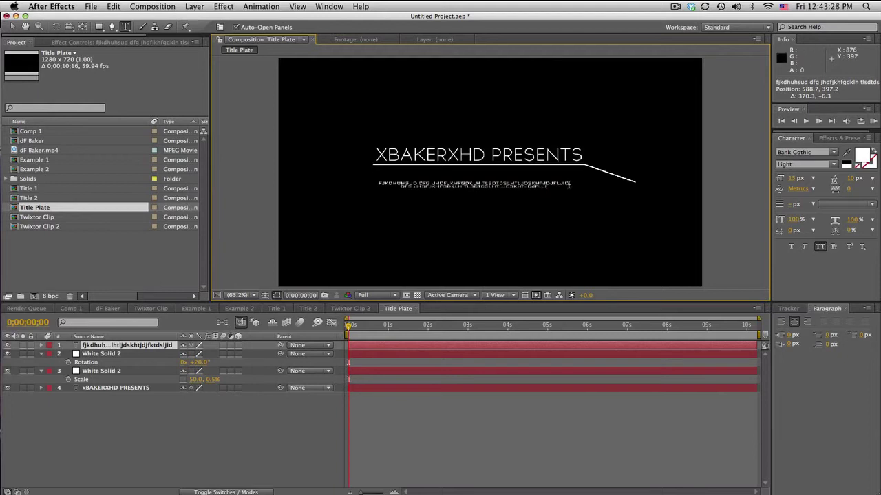
{"action": "type", "text": "DFG JHDFJKHFGDKLH TLSDTDSLHTLJDSKHTJDFJL"}
{"action": "key", "text": "super+v"}
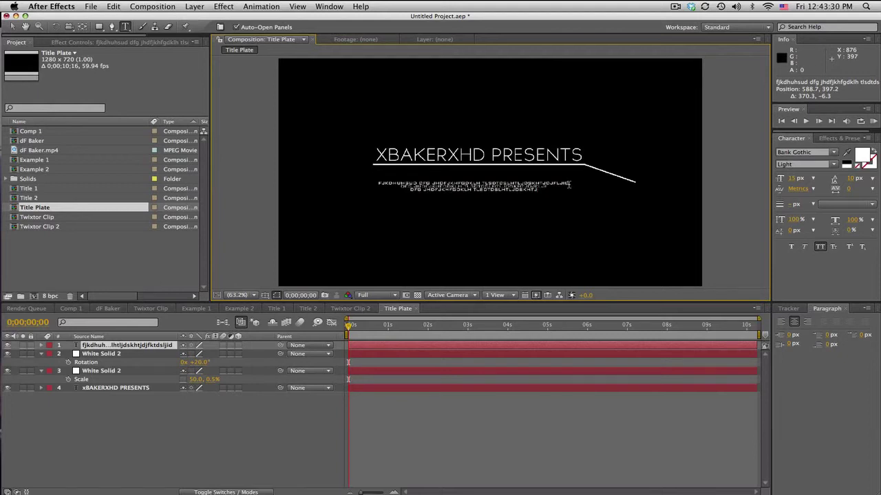
Right-align the subtitle lines and move the block just beneath the title
{"action": "left_click_drag", "start_coordinate": [540, 192], "coordinate": [365, 179]}
{"action": "left_click", "coordinate": [582, 179]}
{"action": "double_click", "coordinate": [586, 181]}
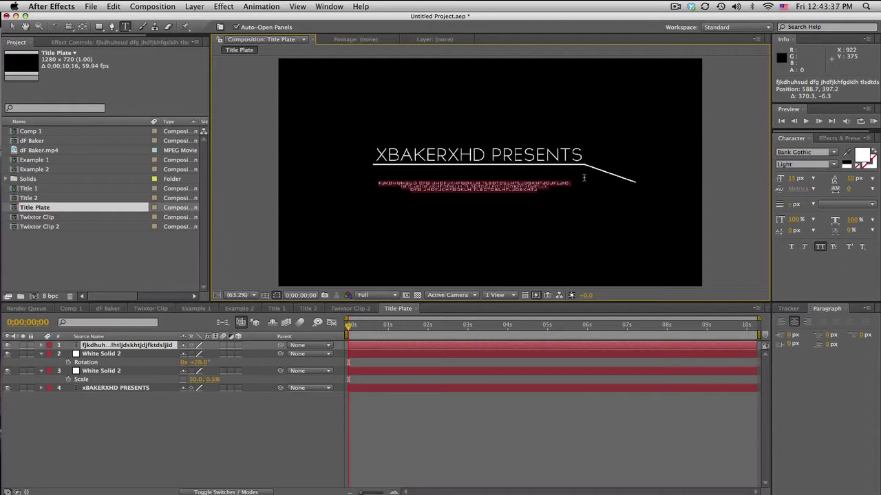
{"action": "left_click", "coordinate": [809, 322]}
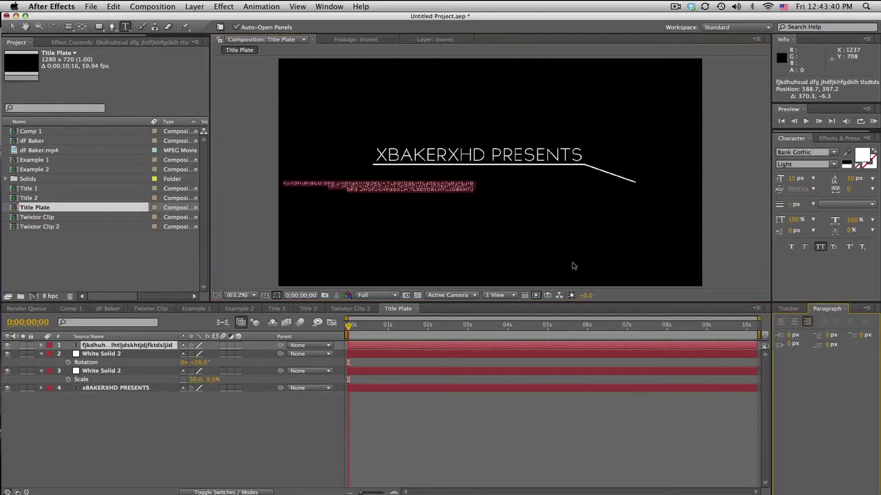
{"action": "left_click", "coordinate": [10, 27]}
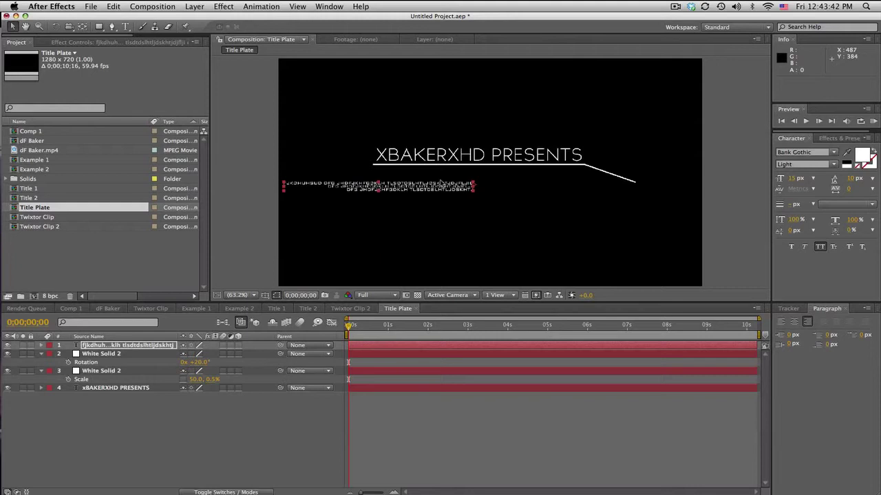
{"action": "left_click_drag", "start_coordinate": [441, 182], "coordinate": [550, 176]}
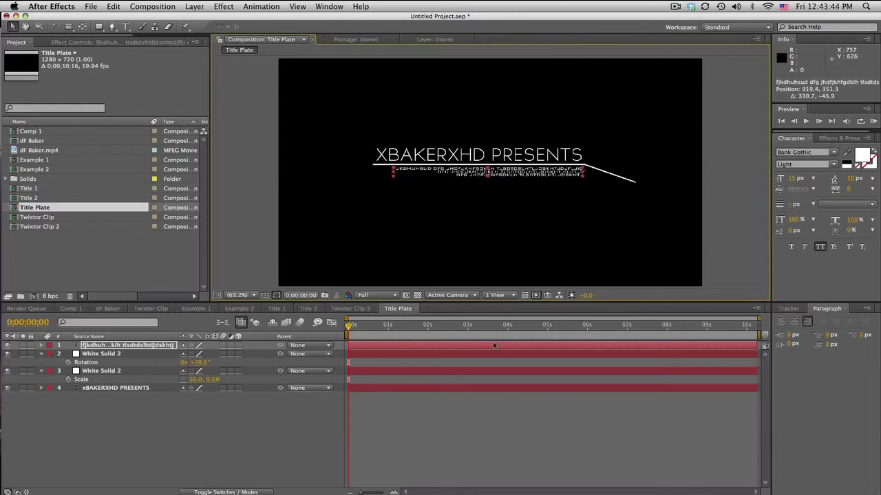
{"action": "left_click", "coordinate": [480, 443]}
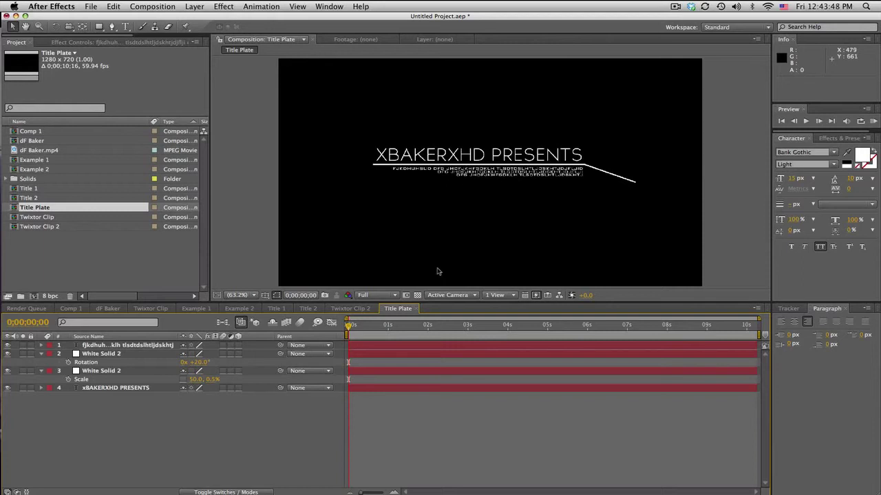
Select and copy the Twixtor Clip layer's four effects in Example 2
{"action": "left_click", "coordinate": [350, 309]}
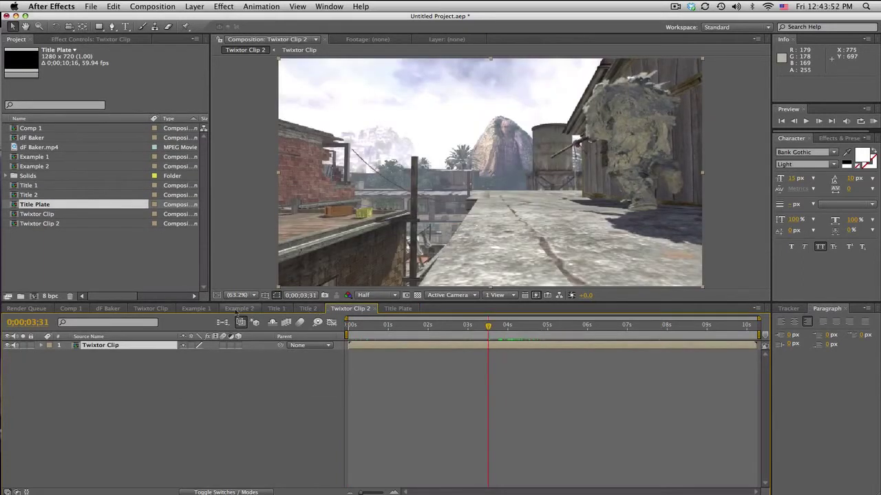
{"action": "left_click", "coordinate": [230, 310]}
{"action": "left_click", "coordinate": [60, 42]}
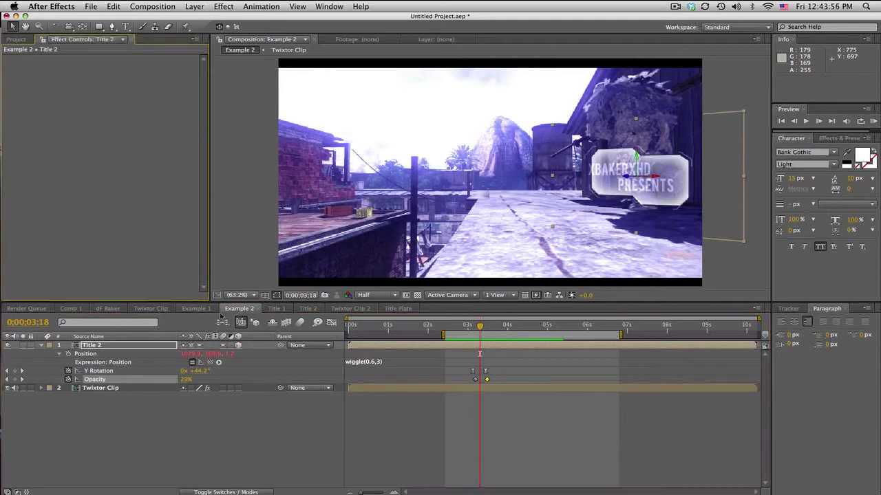
{"action": "left_click", "coordinate": [120, 388]}
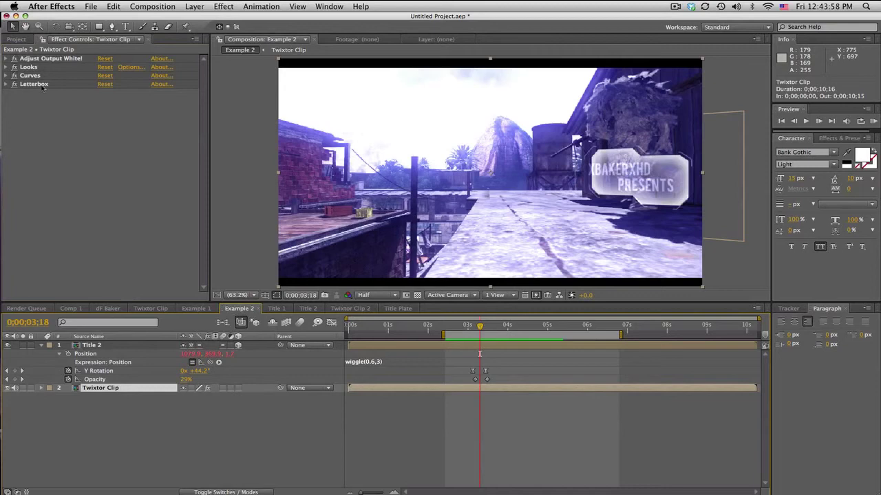
{"action": "left_click", "coordinate": [34, 84]}
{"action": "left_click", "coordinate": [45, 59], "text": "shift"}
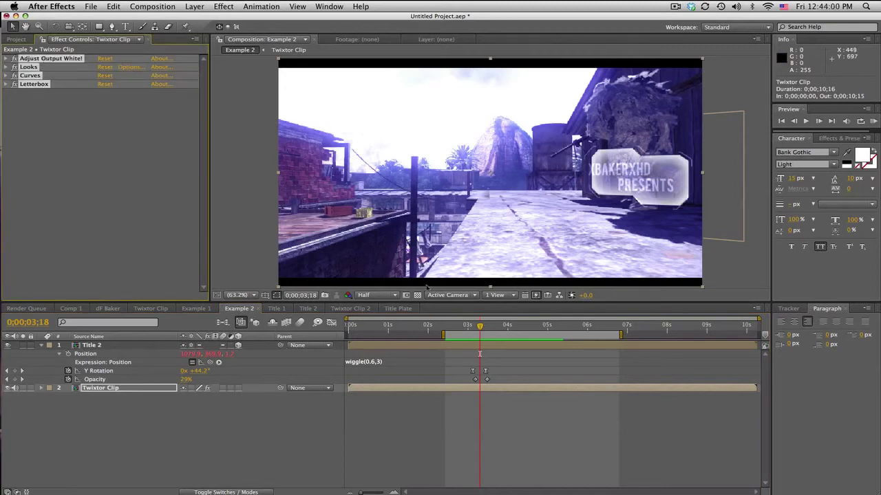
Paste the effects onto the Twixtor Clip layer in Twixtor Clip 2 and collapse them
{"action": "left_click", "coordinate": [350, 308]}
{"action": "key", "text": "super+v"}
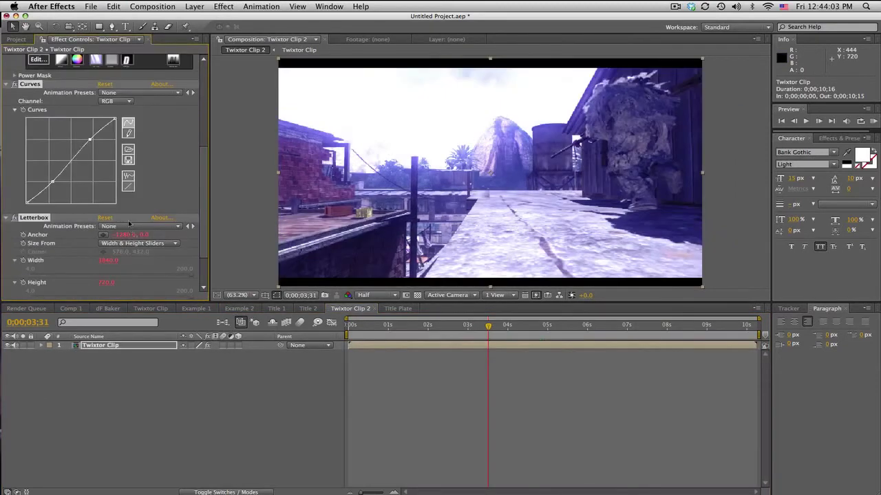
{"action": "scroll", "coordinate": [45, 59], "scroll_direction": "up", "scroll_amount": 5}
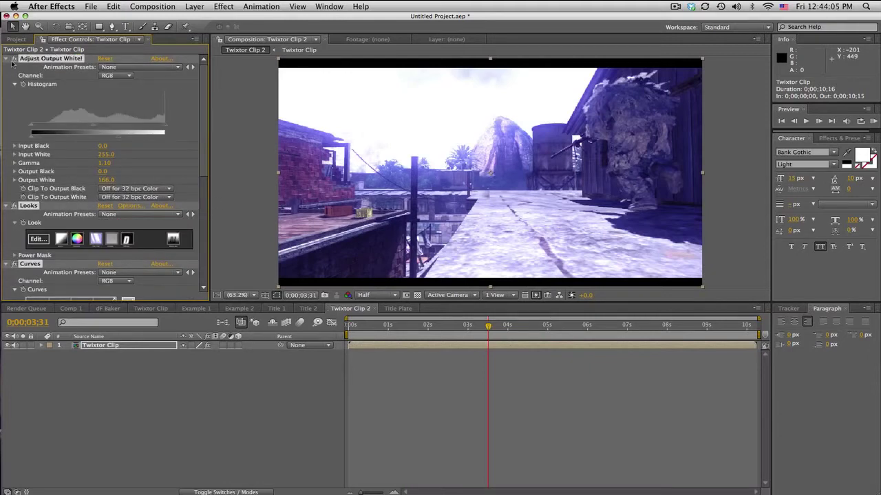
{"action": "left_click", "coordinate": [7, 60], "text": "super"}
{"action": "left_click", "coordinate": [109, 174]}
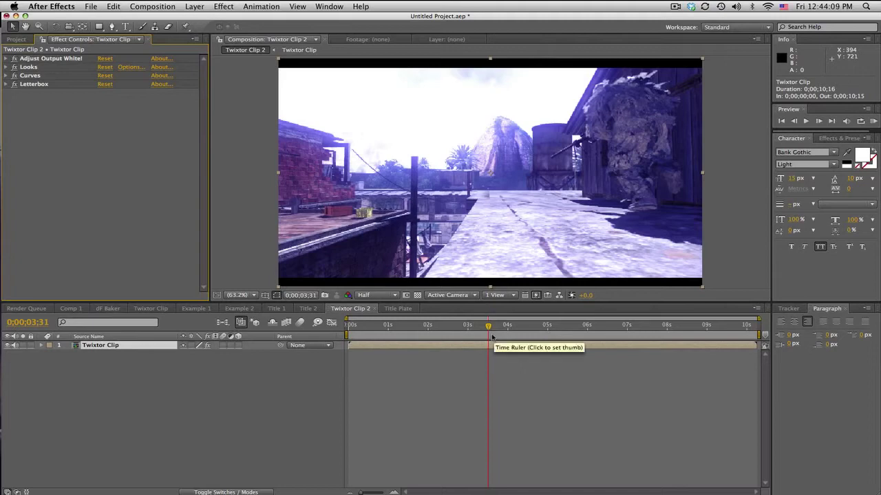
Add Title Plate over the footage, undoing two trial position moves
{"action": "left_click", "coordinate": [18, 40]}
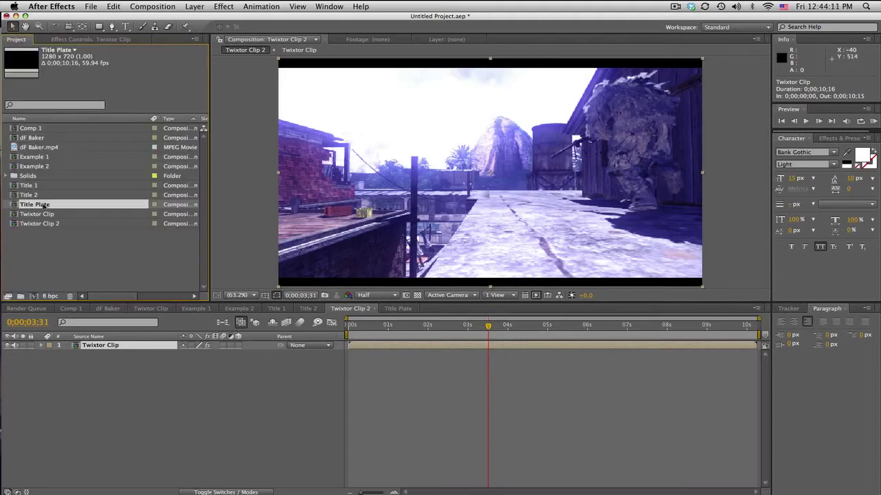
{"action": "left_click_drag", "start_coordinate": [42, 206], "coordinate": [118, 344]}
{"action": "left_click_drag", "start_coordinate": [538, 158], "coordinate": [513, 191]}
{"action": "left_click", "coordinate": [113, 6]}
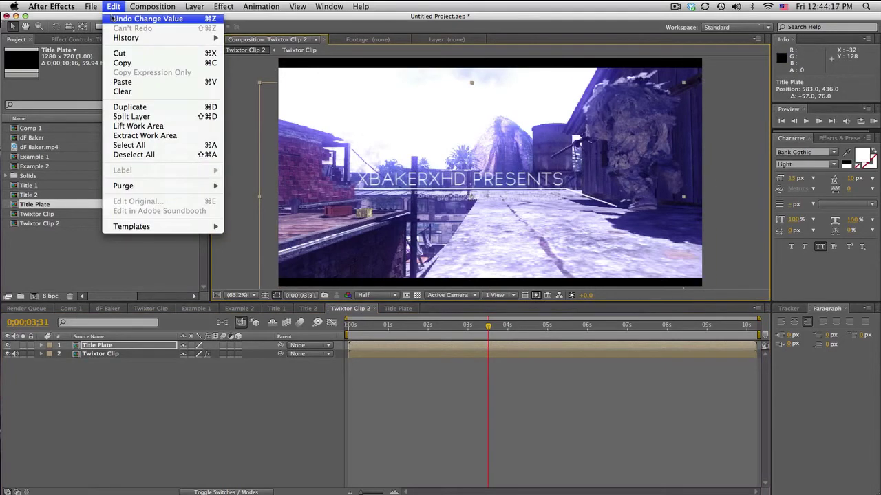
{"action": "left_click", "coordinate": [112, 18]}
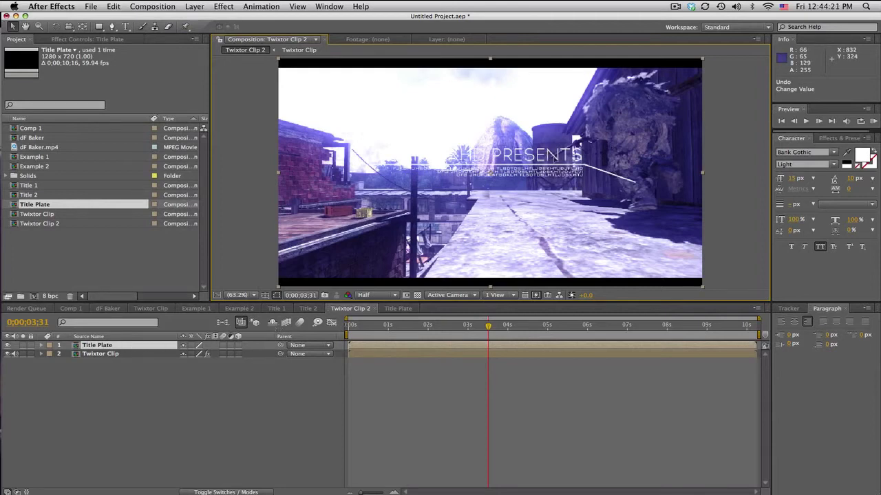
{"action": "left_click_drag", "start_coordinate": [556, 171], "coordinate": [574, 161]}
{"action": "left_click", "coordinate": [114, 7]}
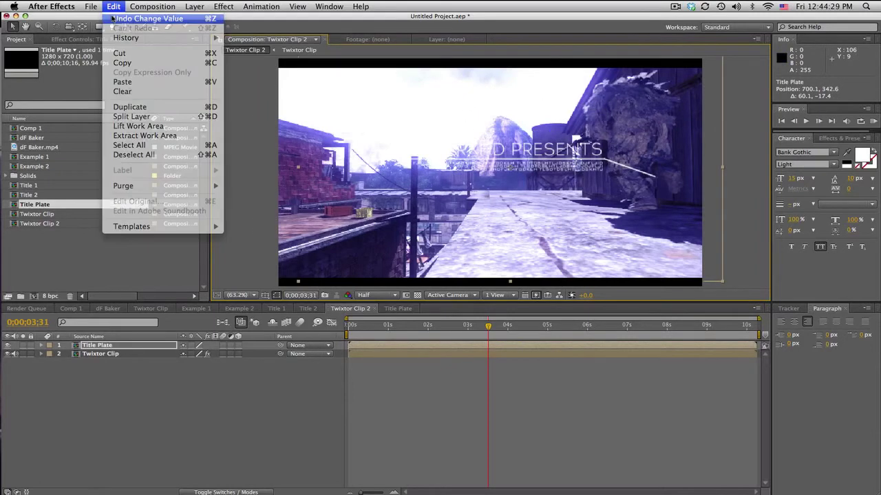
{"action": "left_click", "coordinate": [112, 18]}
Add a new adjustment layer above the title plate
{"action": "left_click", "coordinate": [199, 6]}
{"action": "mouse_move", "coordinate": [207, 18]}
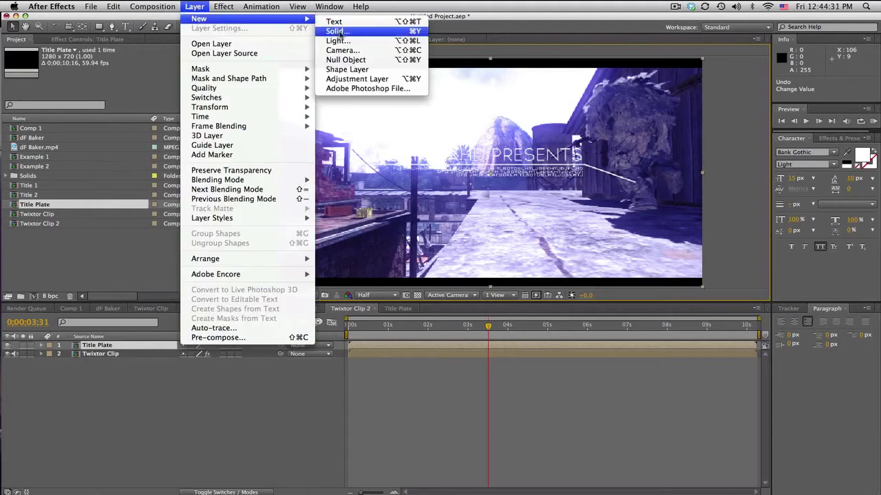
{"action": "left_click", "coordinate": [347, 81]}
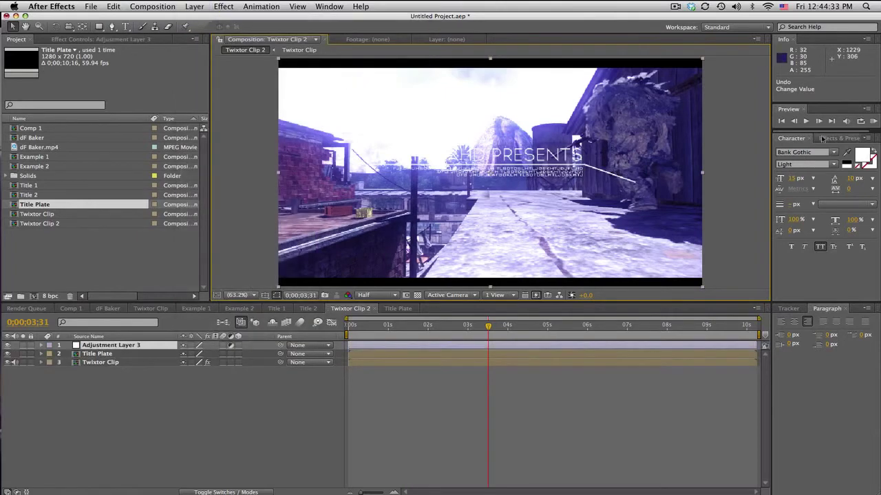
Apply the Invert effect to Adjustment Layer 3
{"action": "left_click", "coordinate": [822, 138]}
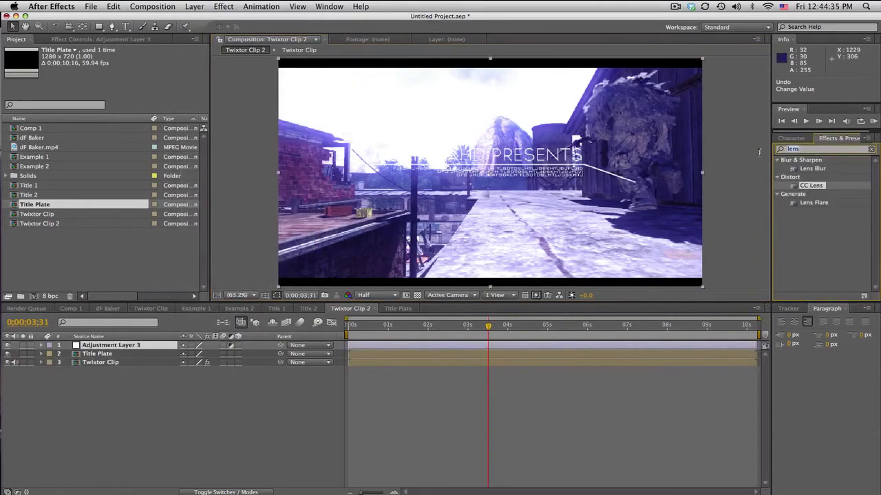
{"action": "type", "text": "inver"}
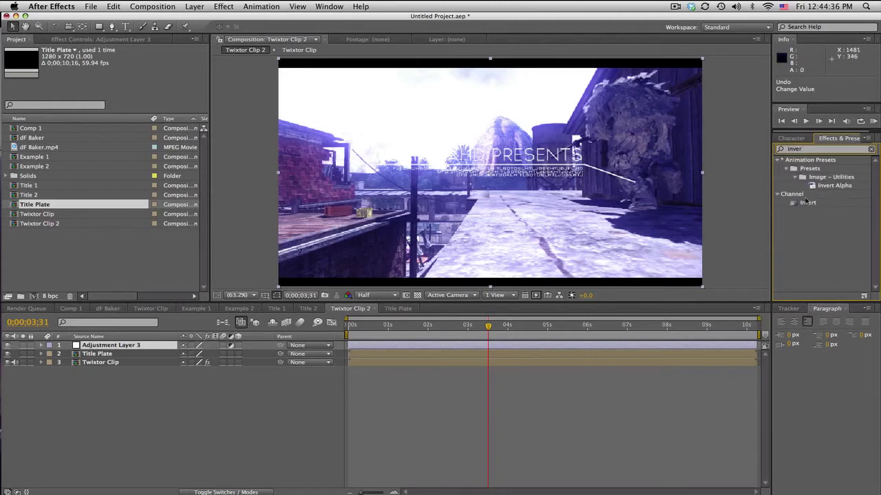
{"action": "left_click", "coordinate": [807, 202]}
{"action": "left_click_drag", "start_coordinate": [807, 203], "coordinate": [97, 346]}
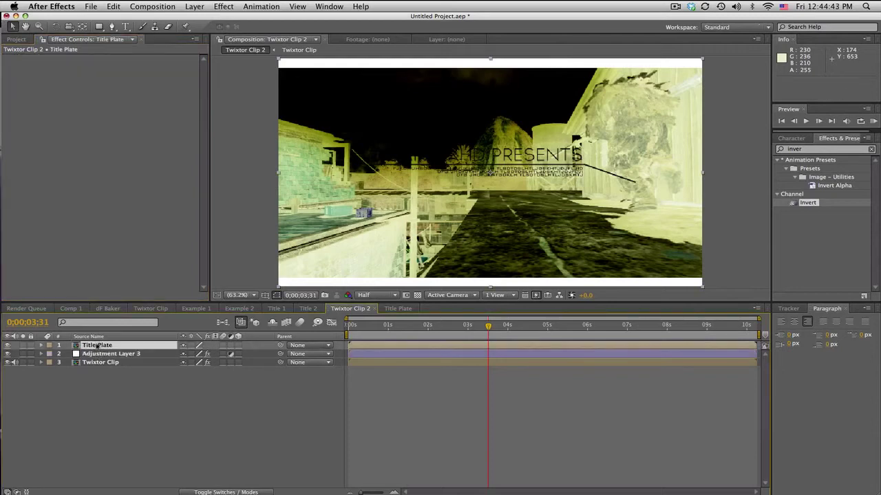
Set Adjustment Layer 3's track matte to Alpha Matte 'Title Plate' and raise the title
{"action": "left_click", "coordinate": [121, 354]}
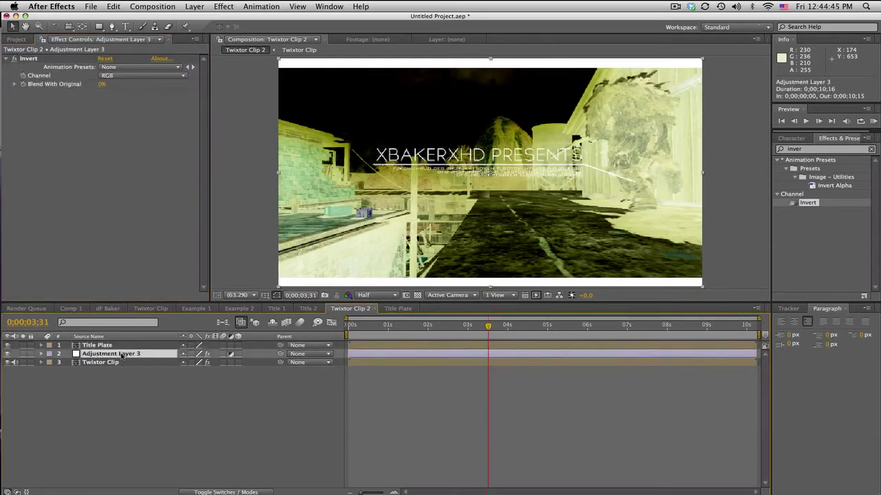
{"action": "left_click", "coordinate": [257, 492]}
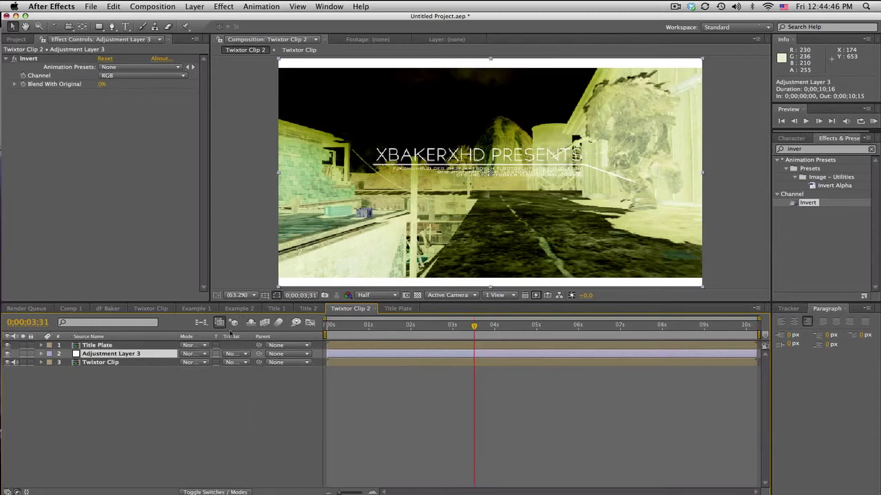
{"action": "left_click", "coordinate": [233, 354]}
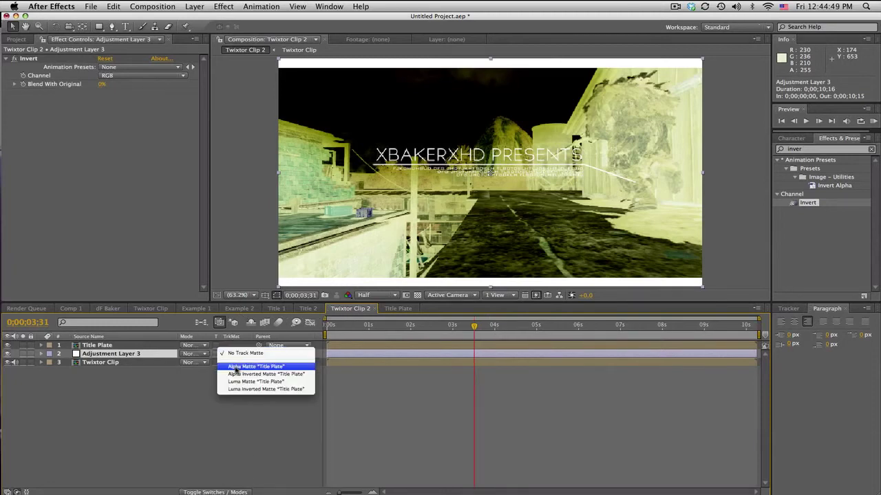
{"action": "left_click", "coordinate": [235, 367]}
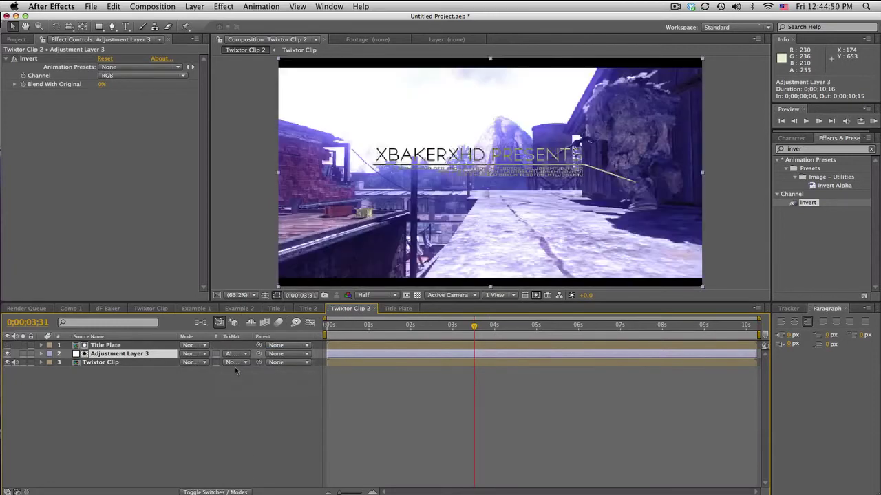
{"action": "left_click", "coordinate": [132, 346]}
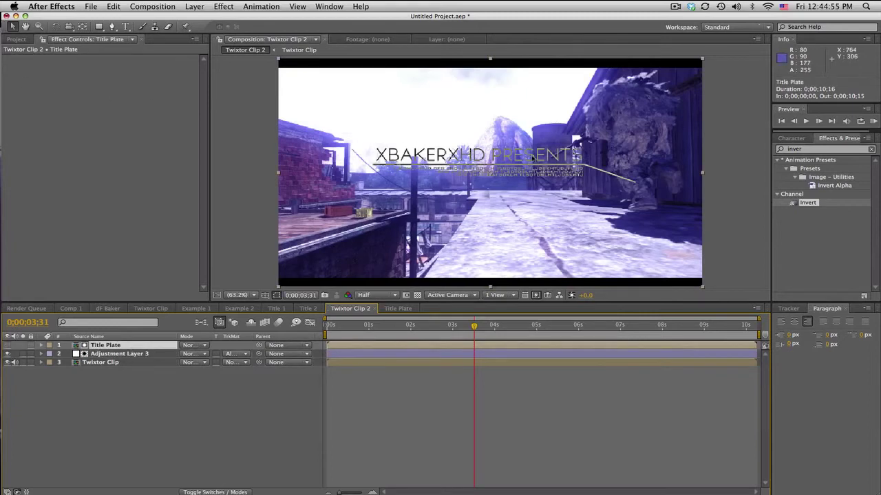
{"action": "left_click_drag", "start_coordinate": [530, 160], "coordinate": [496, 83]}
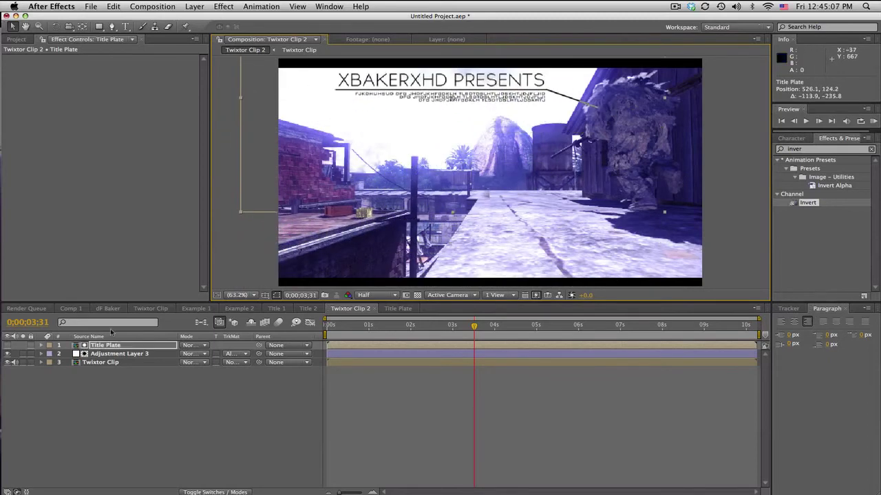
Try 75% and then 50% scale on the title plate
{"action": "key", "text": "s"}
{"action": "left_click", "coordinate": [197, 353]}
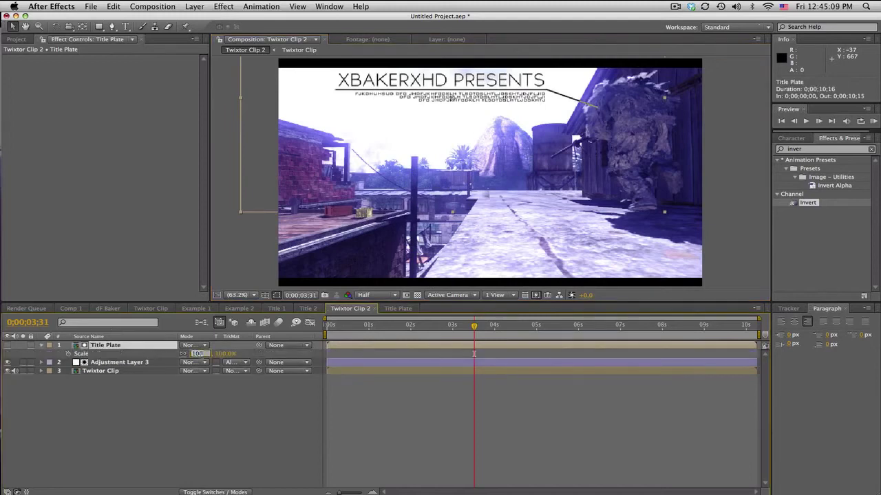
{"action": "type", "text": "75"}
{"action": "key", "text": "Return"}
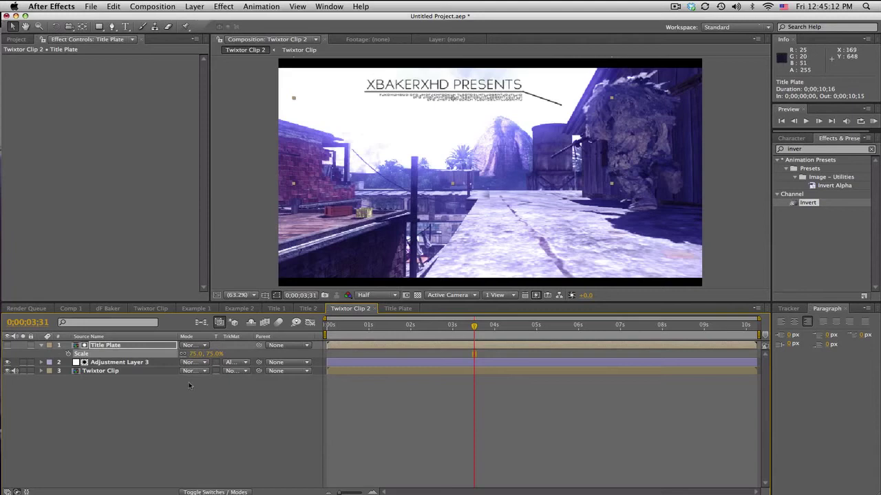
{"action": "left_click", "coordinate": [197, 353]}
{"action": "type", "text": "50"}
{"action": "key", "text": "Return"}
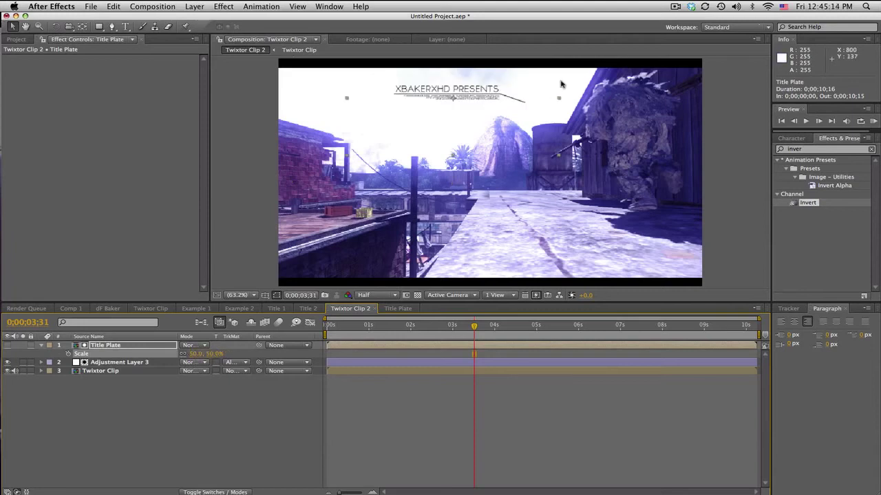
Restore 75% scale, place the title at top centre, and move to about 3;15
{"action": "left_click_drag", "start_coordinate": [477, 97], "coordinate": [533, 98]}
{"action": "left_click", "coordinate": [196, 353]}
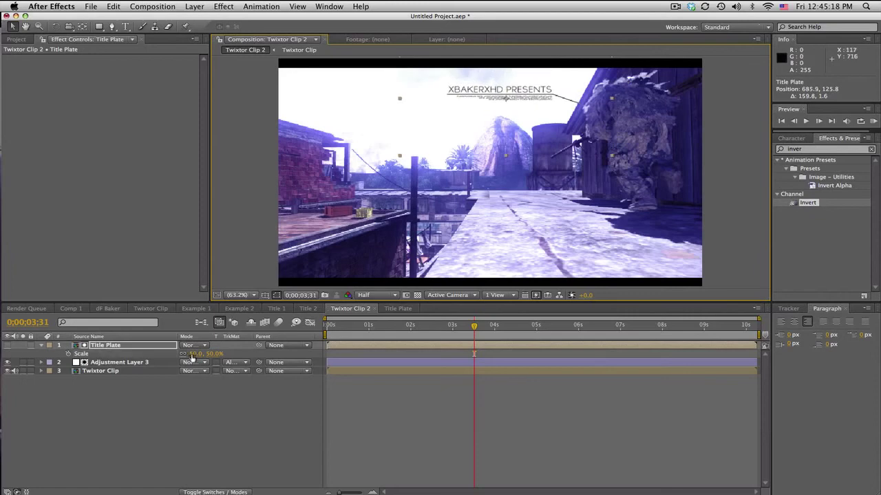
{"action": "type", "text": "75"}
{"action": "key", "text": "Return"}
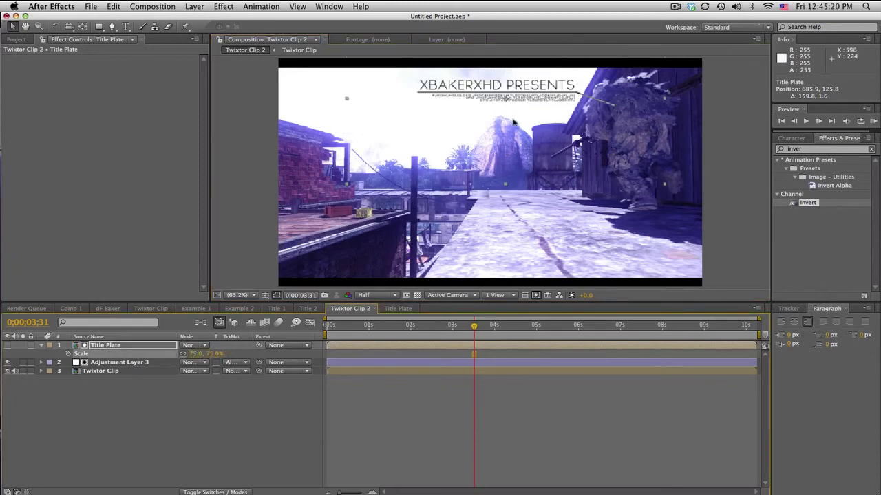
{"action": "left_click_drag", "start_coordinate": [534, 100], "coordinate": [498, 101]}
{"action": "mouse_move", "coordinate": [458, 326]}
{"action": "left_mouse_down"}
{"action": "mouse_move", "coordinate": [472, 327]}
{"action": "mouse_move", "coordinate": [452, 327]}
{"action": "mouse_move", "coordinate": [463, 328]}
{"action": "left_mouse_up"}
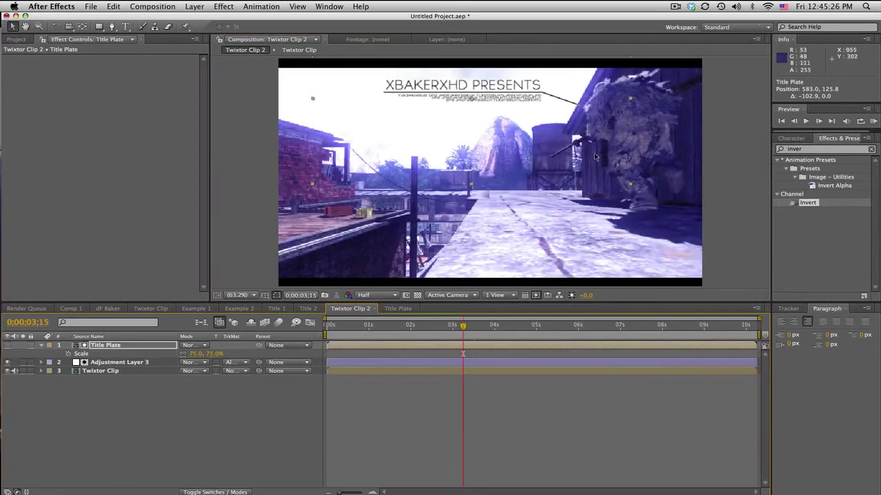
{"action": "left_click", "coordinate": [154, 350]}
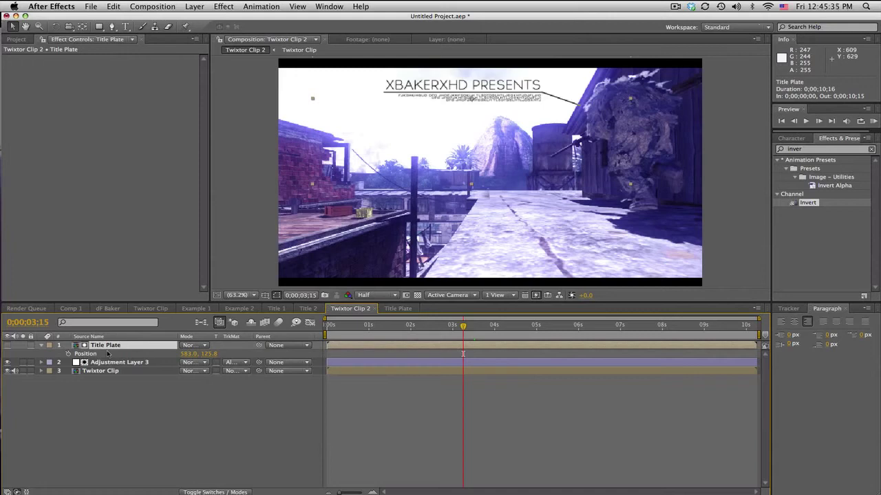
Keyframe the Title Plate position at 3;15, then set a second keyframe at 6;50 of 557.7, 144.8
{"action": "left_click", "coordinate": [68, 353]}
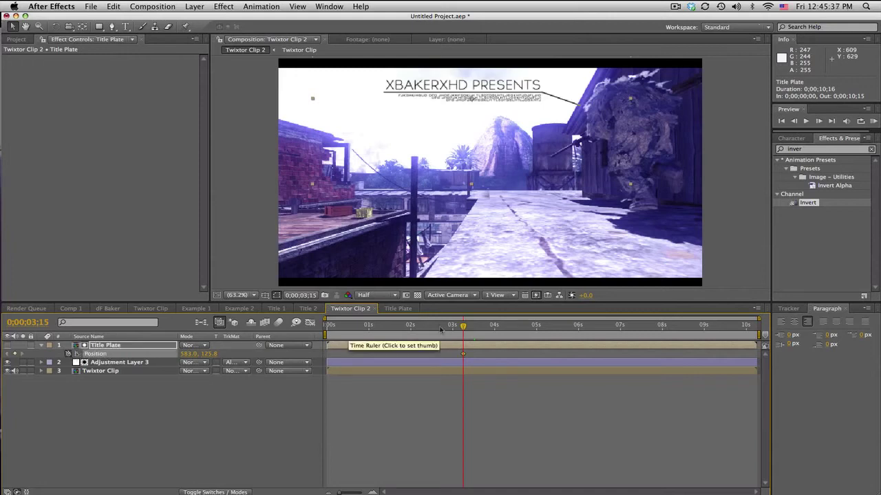
{"action": "left_click_drag", "start_coordinate": [497, 329], "coordinate": [613, 329]}
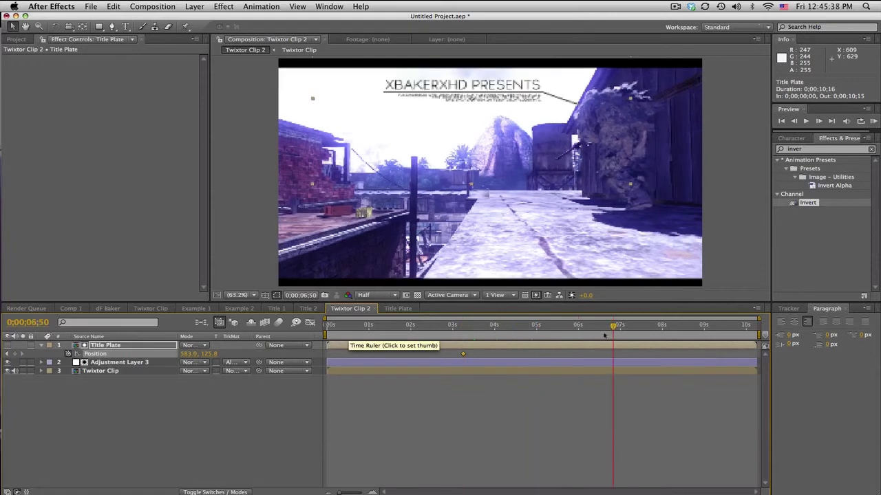
{"action": "left_click_drag", "start_coordinate": [503, 96], "coordinate": [493, 102]}
{"action": "mouse_move", "coordinate": [459, 325]}
{"action": "left_mouse_down"}
{"action": "mouse_move", "coordinate": [609, 326]}
{"action": "mouse_move", "coordinate": [460, 334]}
{"action": "left_mouse_up"}
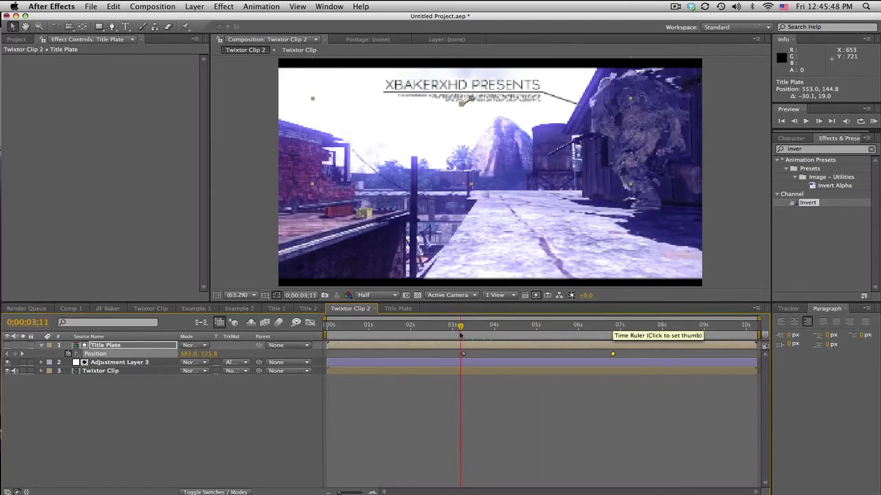
{"action": "left_click", "coordinate": [831, 147]}
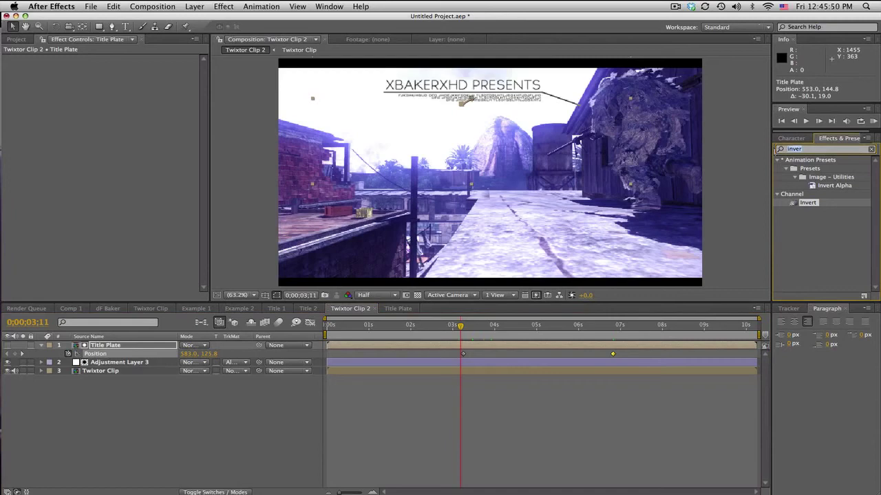
Apply CC Lens to the Title Plate and centre the lens on the title text
{"action": "type", "text": "lenns"}
{"action": "key", "text": "BackSpace"}
{"action": "key", "text": "BackSpace"}
{"action": "type", "text": "s"}
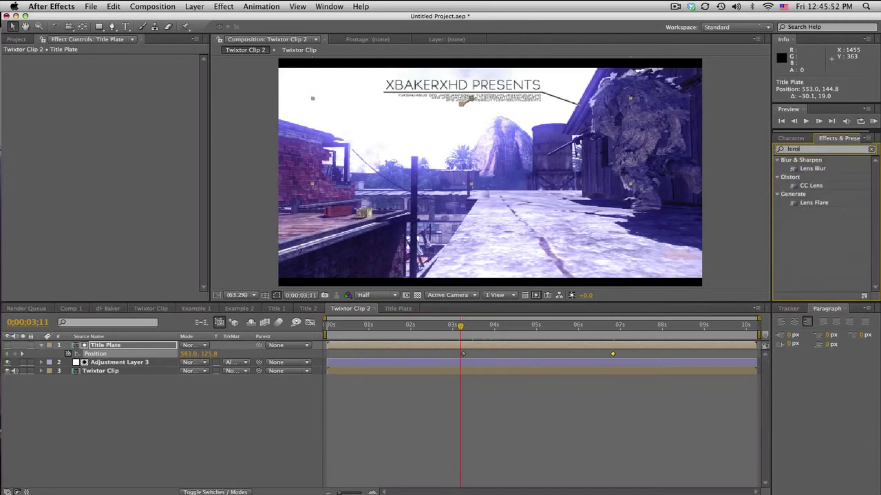
{"action": "left_click_drag", "start_coordinate": [811, 185], "coordinate": [152, 350]}
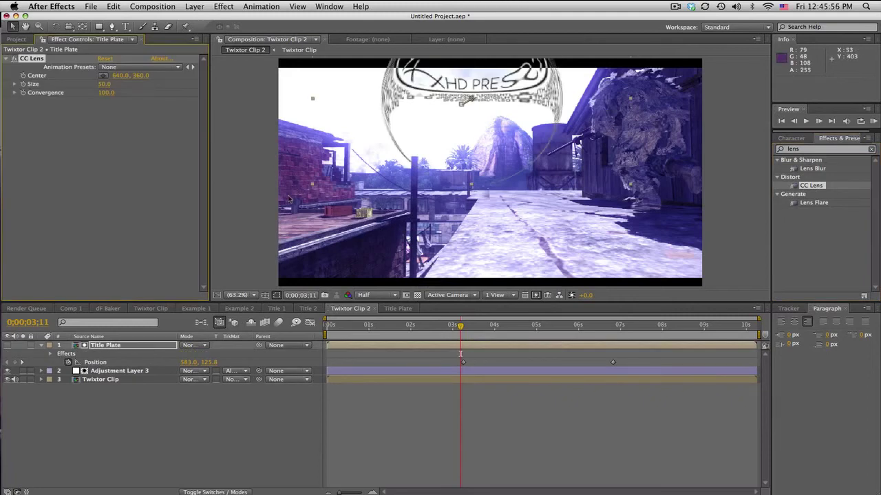
{"action": "left_click_drag", "start_coordinate": [106, 83], "coordinate": [119, 85]}
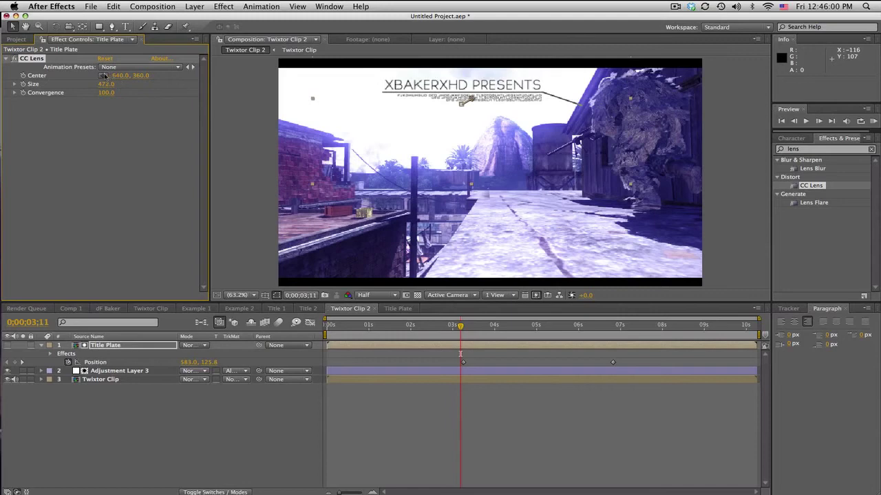
{"action": "left_click", "coordinate": [103, 75]}
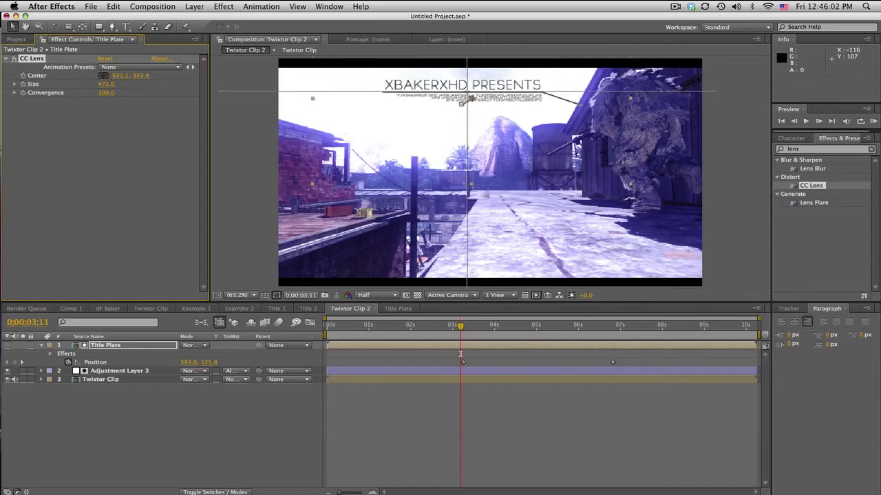
{"action": "left_click", "coordinate": [466, 92]}
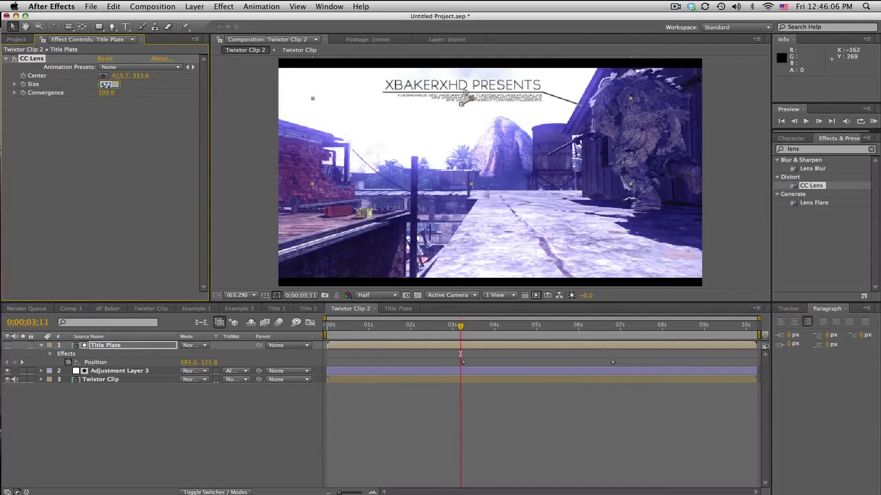
Keyframe the lens Size at 0 near 3;11, grow it to 500 around 3;44, and review the reveal
{"action": "type", "text": "0"}
{"action": "key", "text": "Return"}
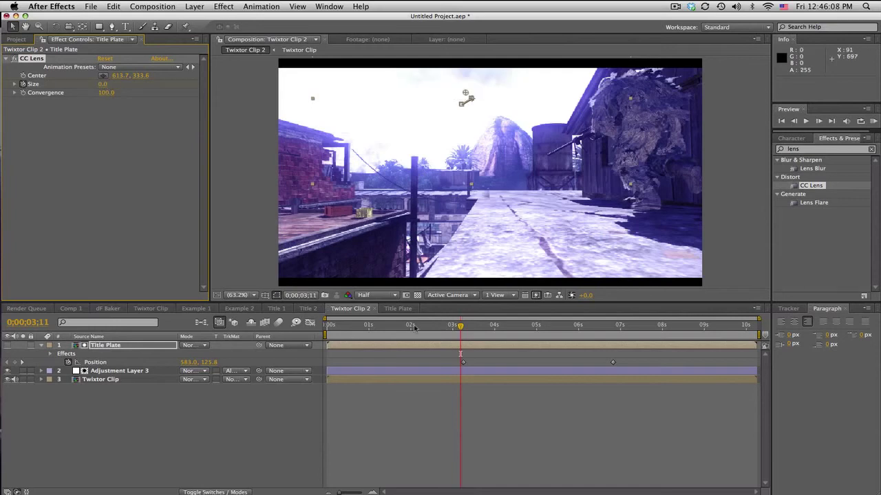
{"action": "left_click_drag", "start_coordinate": [479, 329], "coordinate": [483, 326]}
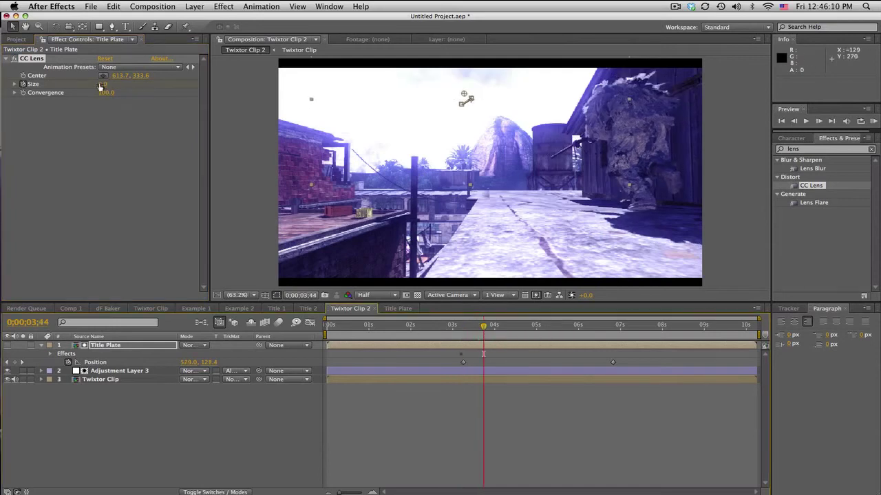
{"action": "left_click_drag", "start_coordinate": [101, 85], "coordinate": [288, 85]}
{"action": "left_click_drag", "start_coordinate": [459, 327], "coordinate": [516, 326]}
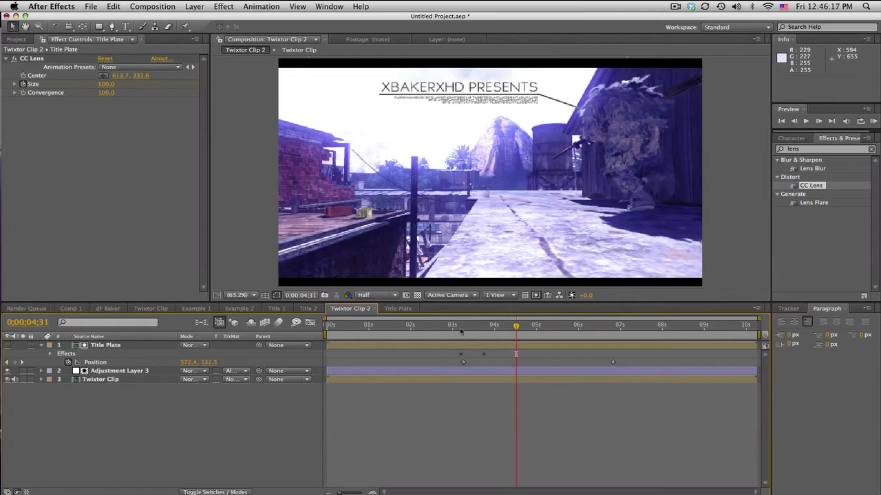
{"action": "left_click_drag", "start_coordinate": [454, 326], "coordinate": [639, 329]}
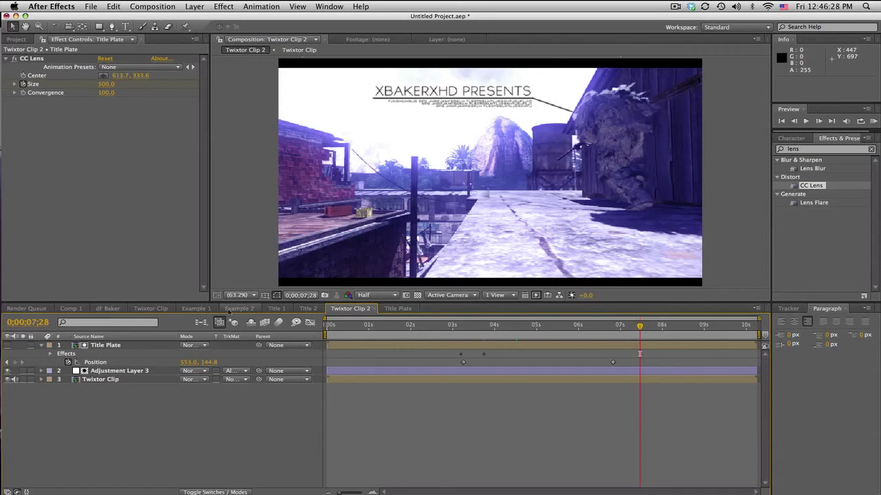
Switch to the Example 2 composition, RAM-preview it, then scrub through its title animation
{"action": "left_click", "coordinate": [230, 309]}
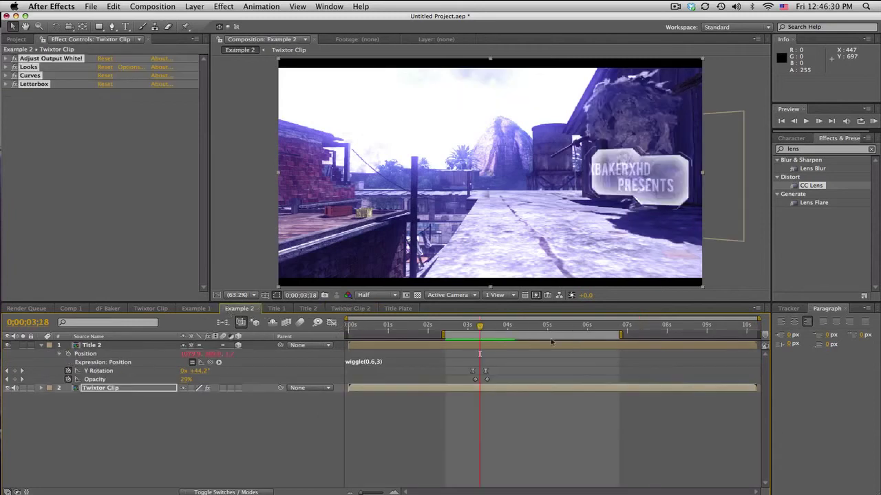
{"action": "left_click", "coordinate": [873, 122]}
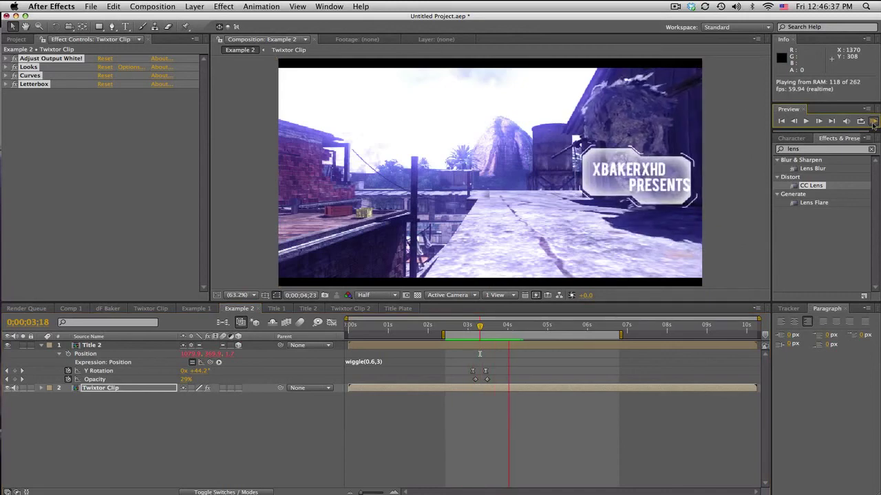
{"action": "left_click", "coordinate": [487, 358]}
{"action": "left_click", "coordinate": [481, 328]}
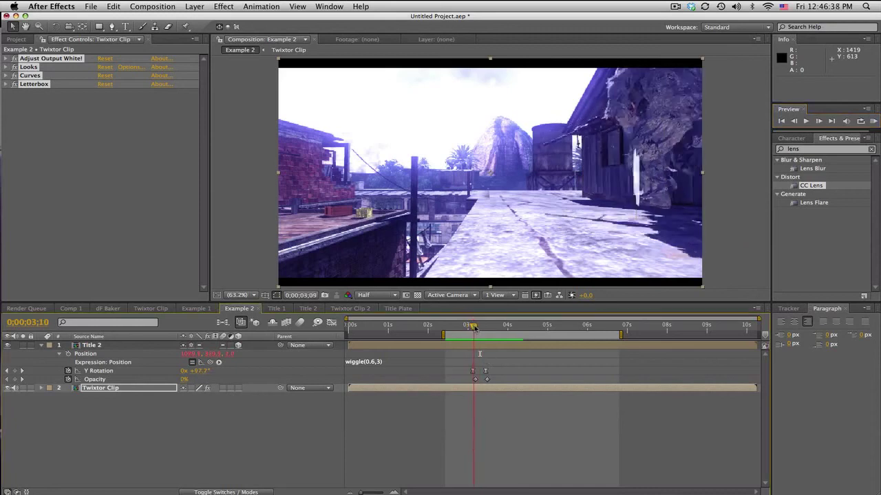
{"action": "mouse_move", "coordinate": [481, 326]}
{"action": "left_mouse_down"}
{"action": "mouse_move", "coordinate": [472, 326]}
{"action": "mouse_move", "coordinate": [488, 330]}
{"action": "left_mouse_up"}
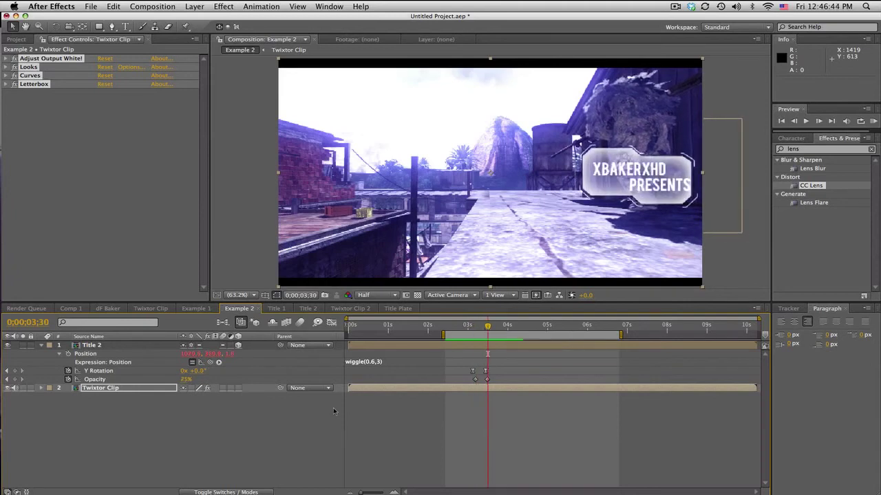
Briefly view Title Plate, then return to Twixtor Clip 2 and scrub the lens reveal and drift
{"action": "left_click", "coordinate": [396, 307]}
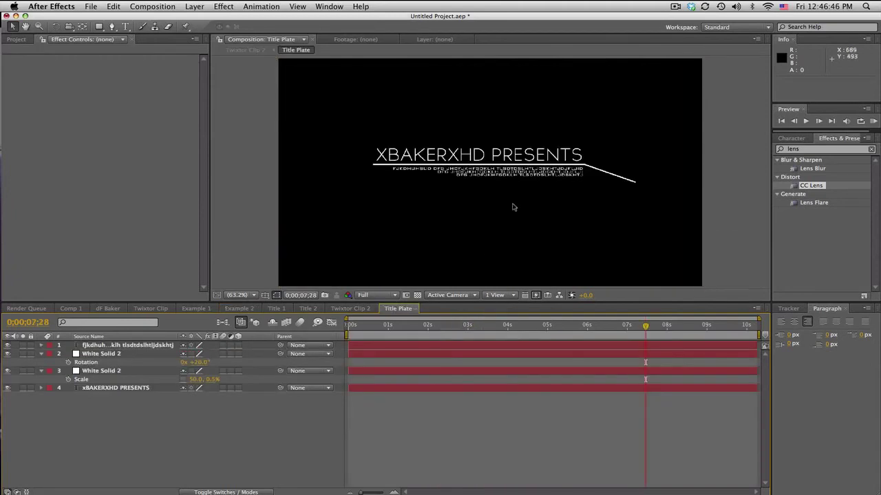
{"action": "left_click", "coordinate": [349, 308]}
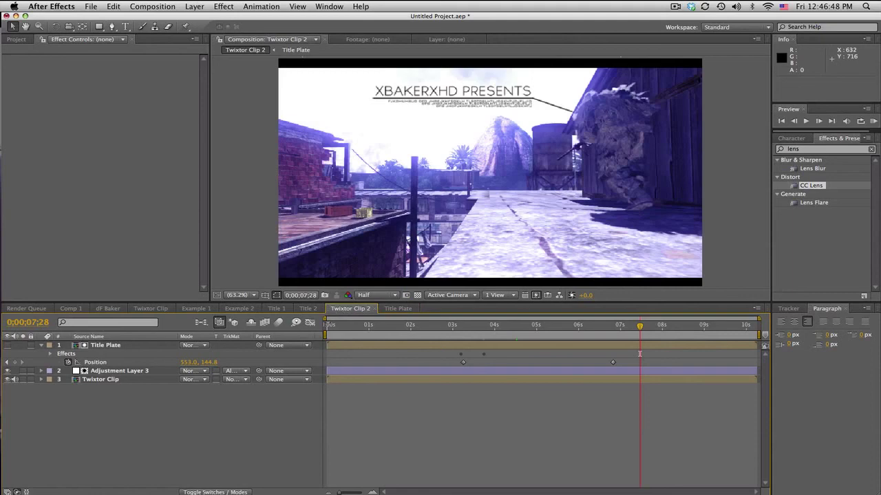
{"action": "left_click_drag", "start_coordinate": [470, 324], "coordinate": [580, 324]}
{"action": "left_click", "coordinate": [651, 319]}
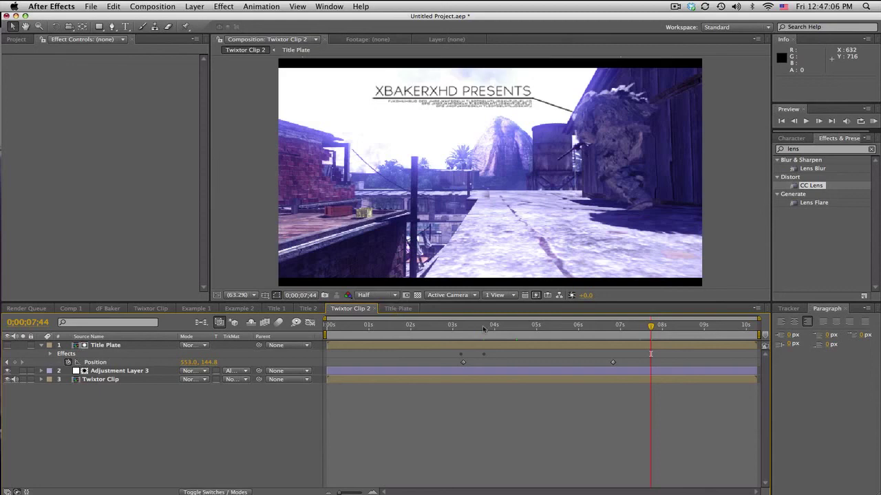
{"action": "left_click_drag", "start_coordinate": [483, 329], "coordinate": [589, 330]}
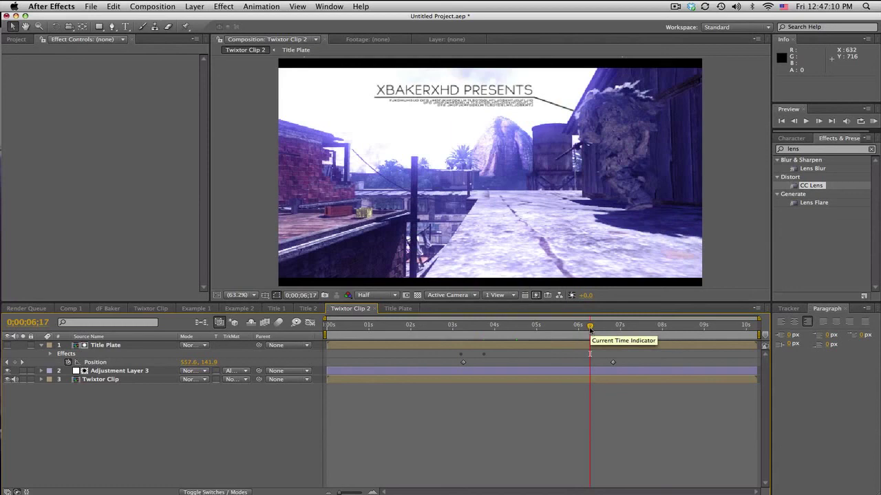